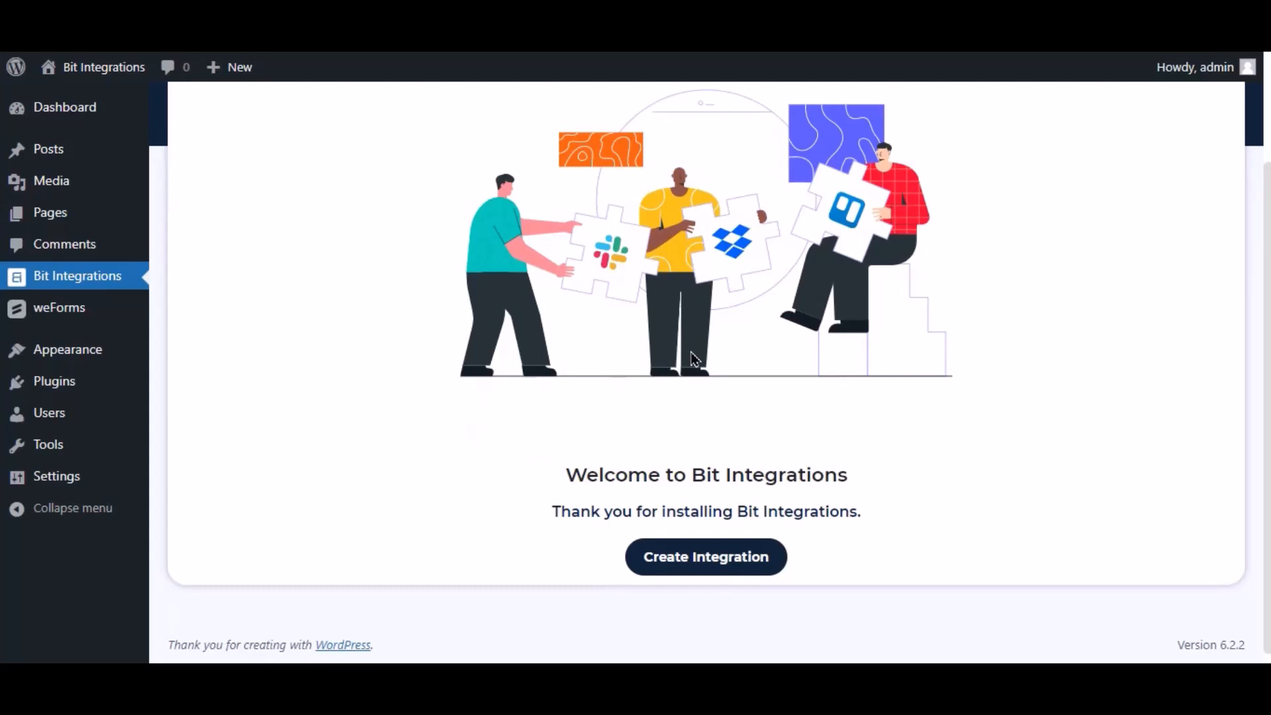
Create an integration with WeForms as the trigger and select its form
{"action": "left_click", "coordinate": [777, 549]}
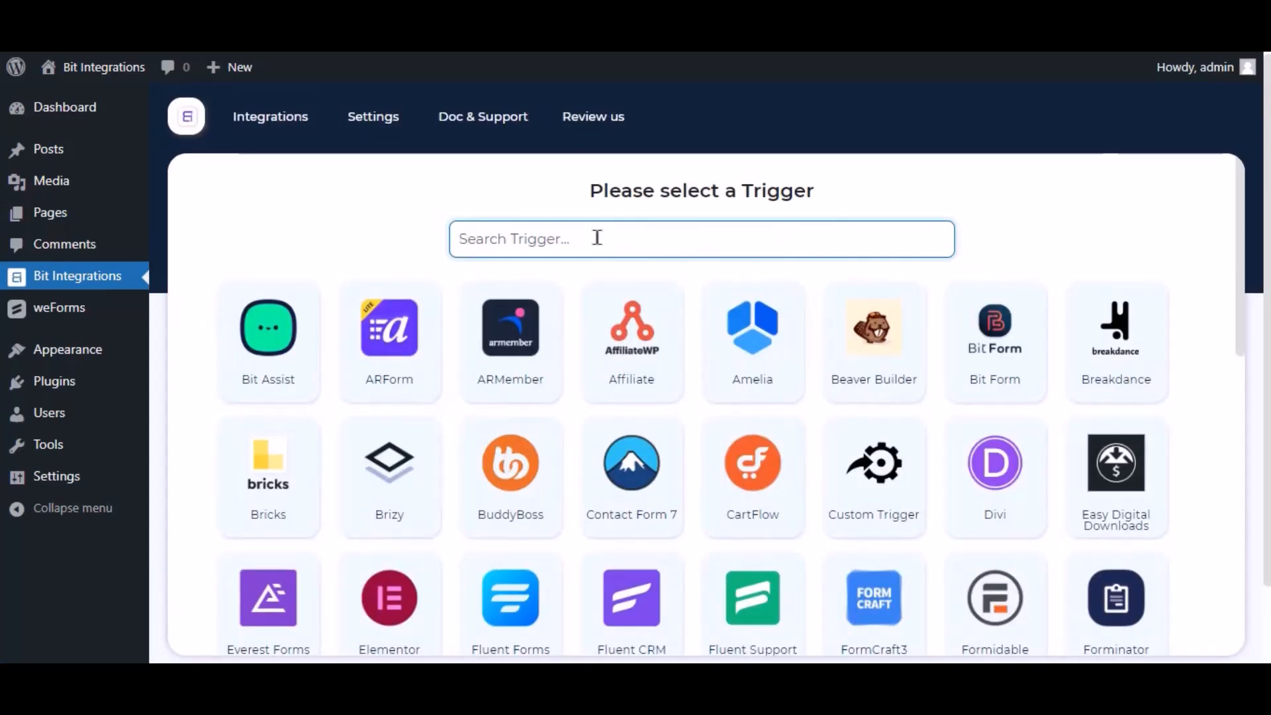
{"action": "type", "text": "wef"}
{"action": "key", "text": "BackSpace"}
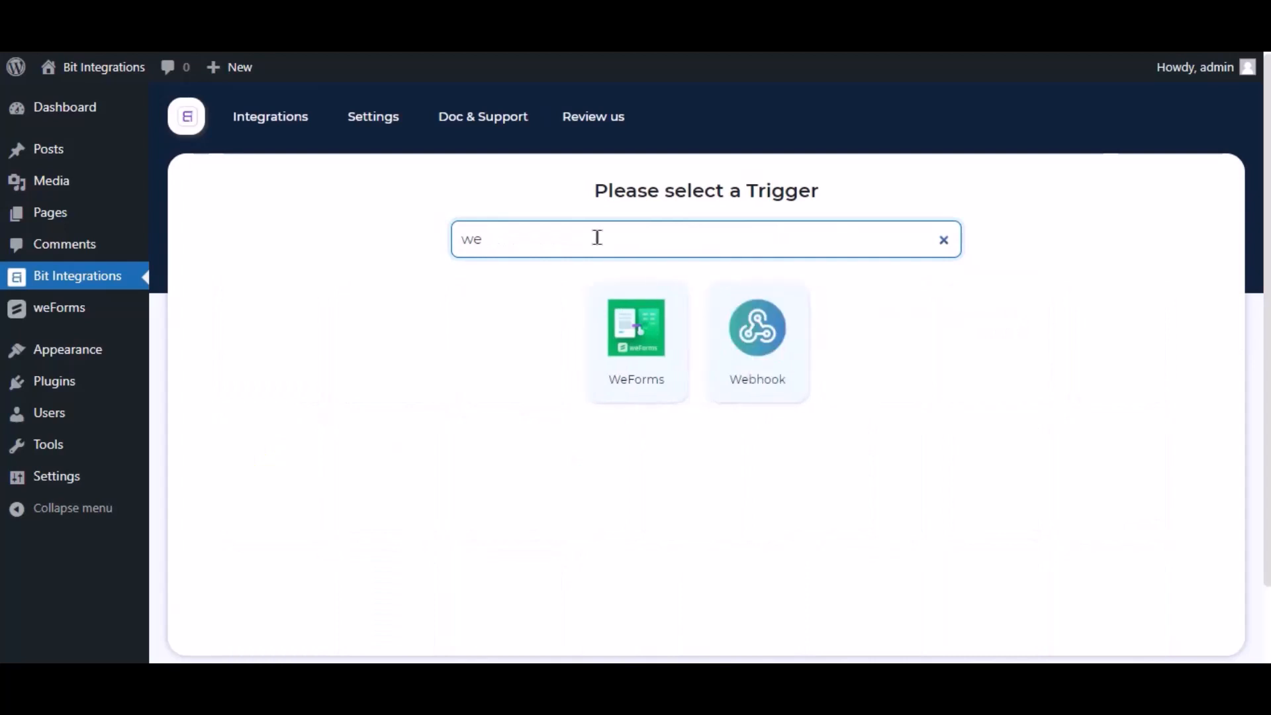
{"action": "type", "text": "forms"}
{"action": "left_click", "coordinate": [701, 334]}
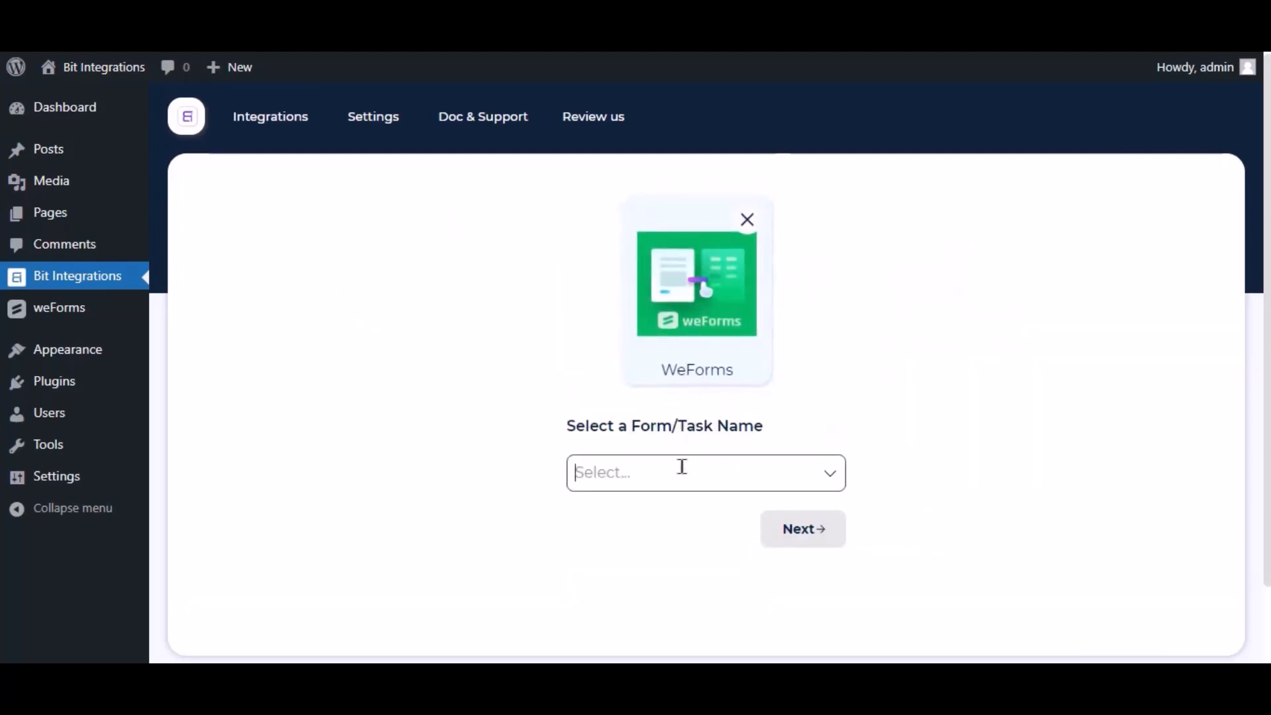
{"action": "left_click", "coordinate": [683, 467]}
{"action": "left_click", "coordinate": [684, 432]}
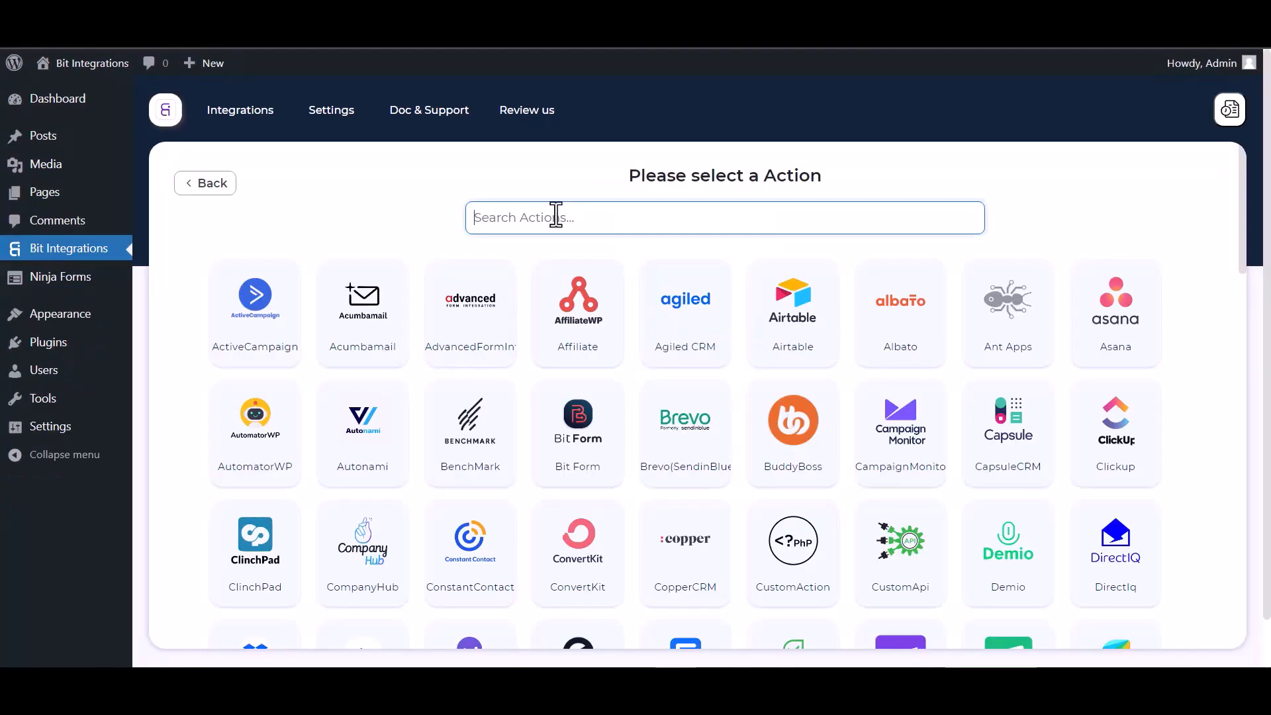
Choose Albato as the integration's action and open the Albato dashboard
{"action": "type", "text": "al"}
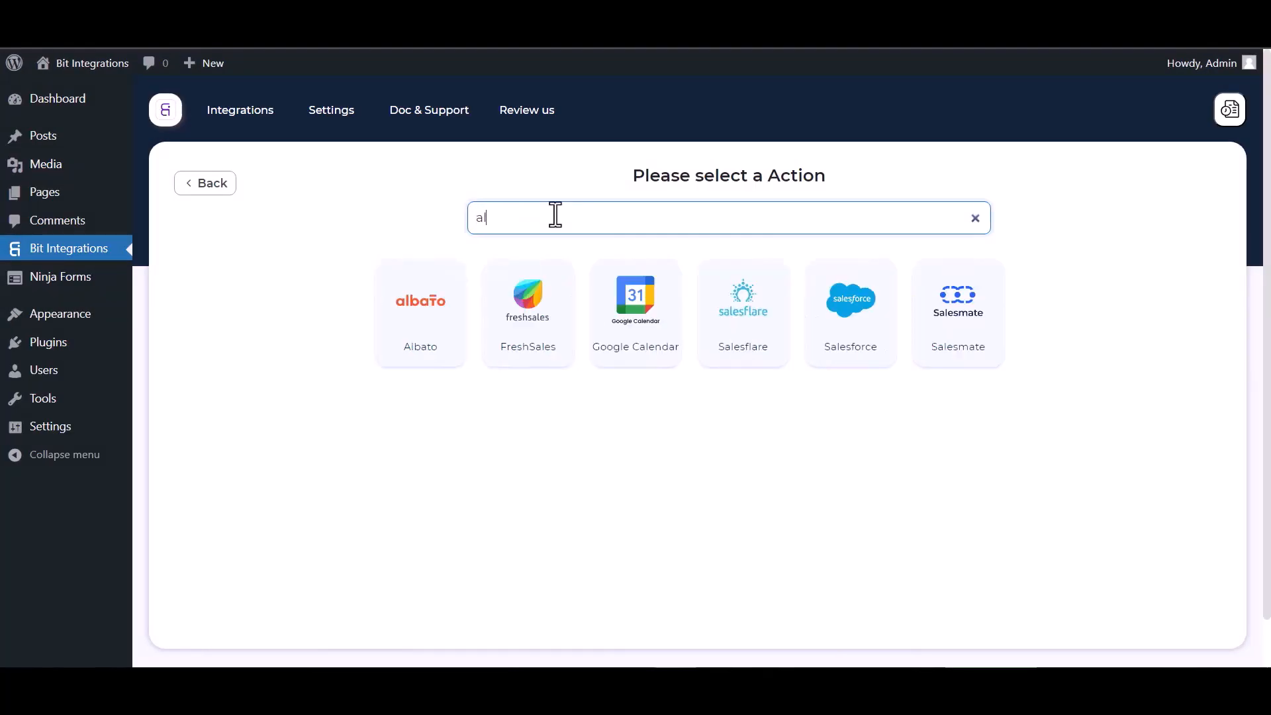
{"action": "left_click", "coordinate": [405, 286]}
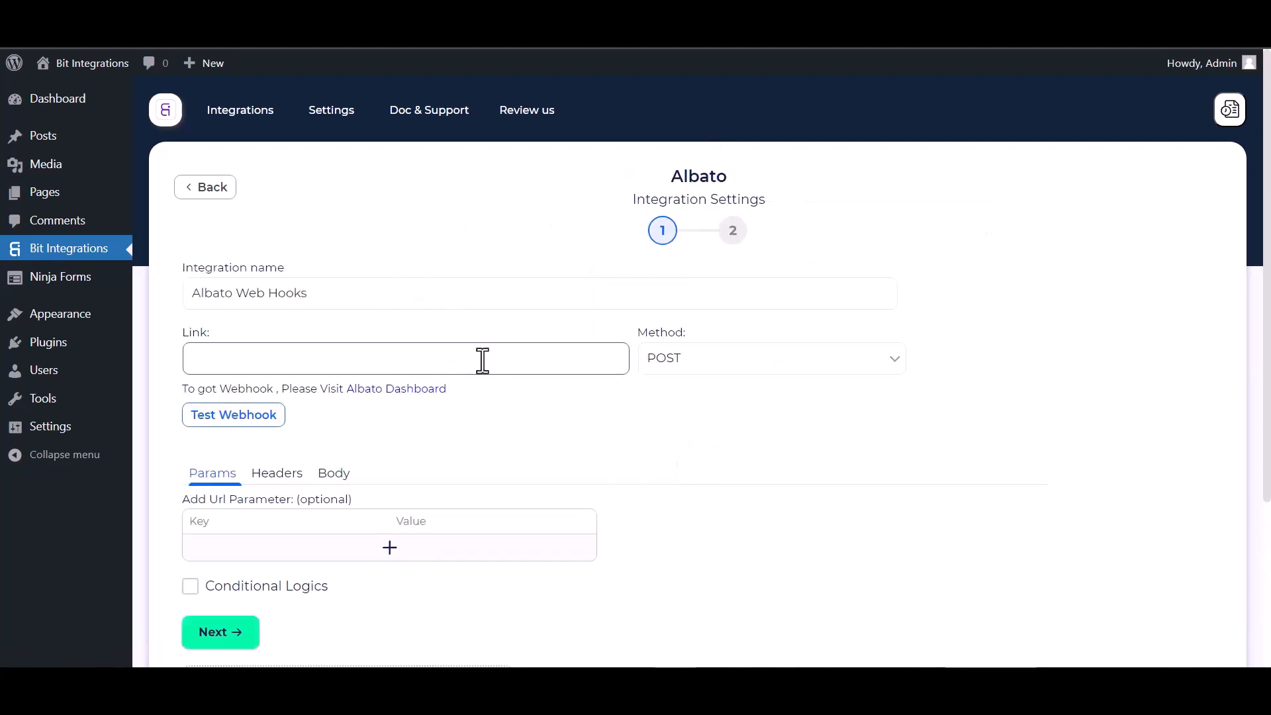
{"action": "left_click", "coordinate": [384, 395]}
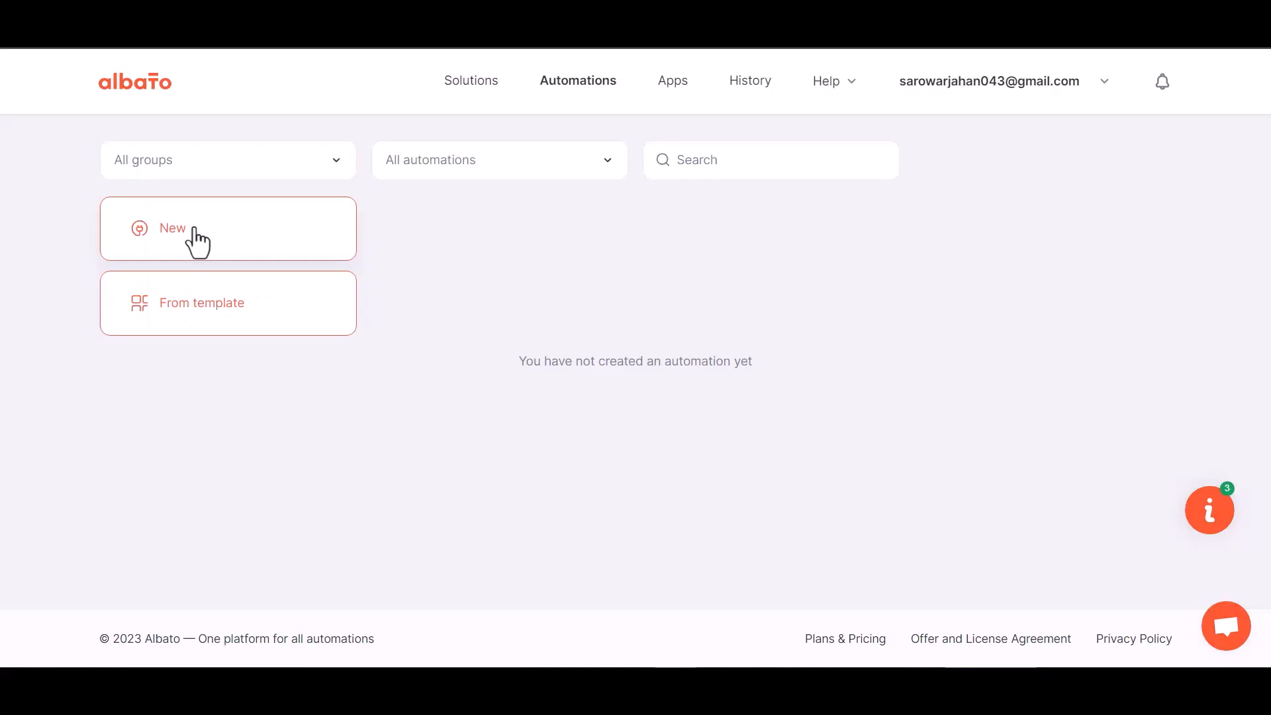
Create a new automation in Albato and choose Webhook as the app that sends the data
{"action": "left_click", "coordinate": [193, 232]}
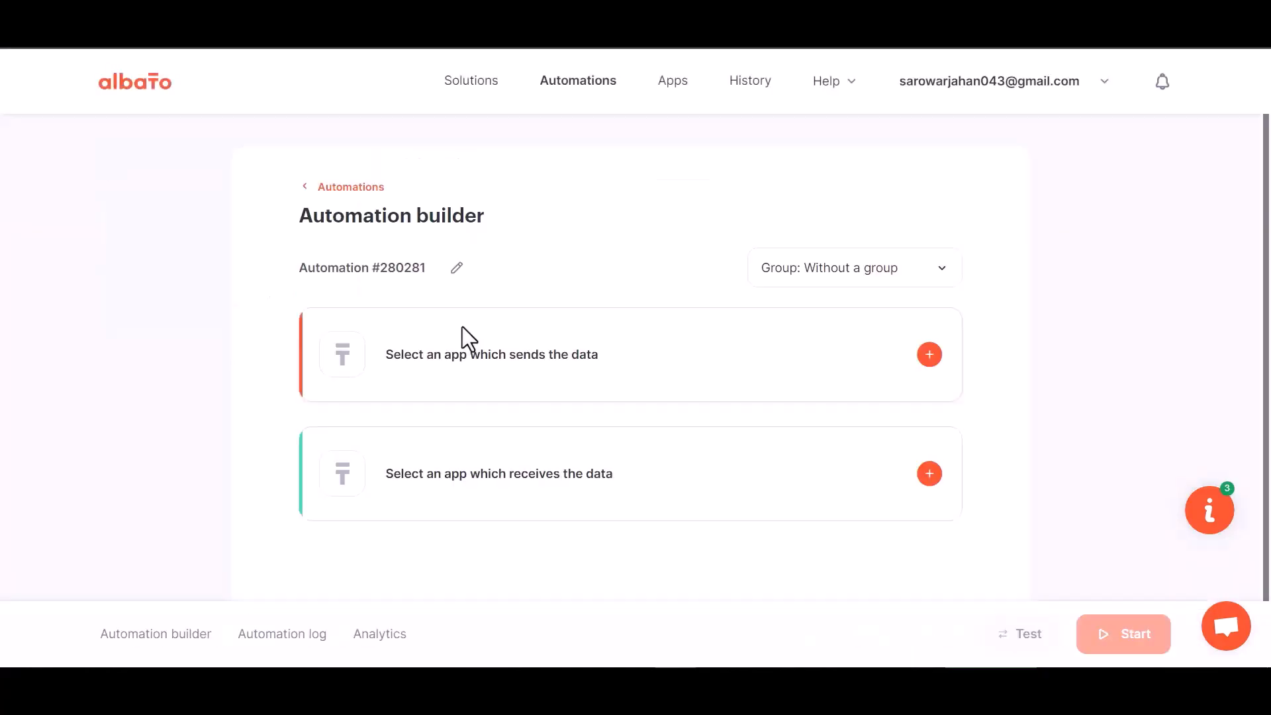
{"action": "left_click", "coordinate": [928, 354]}
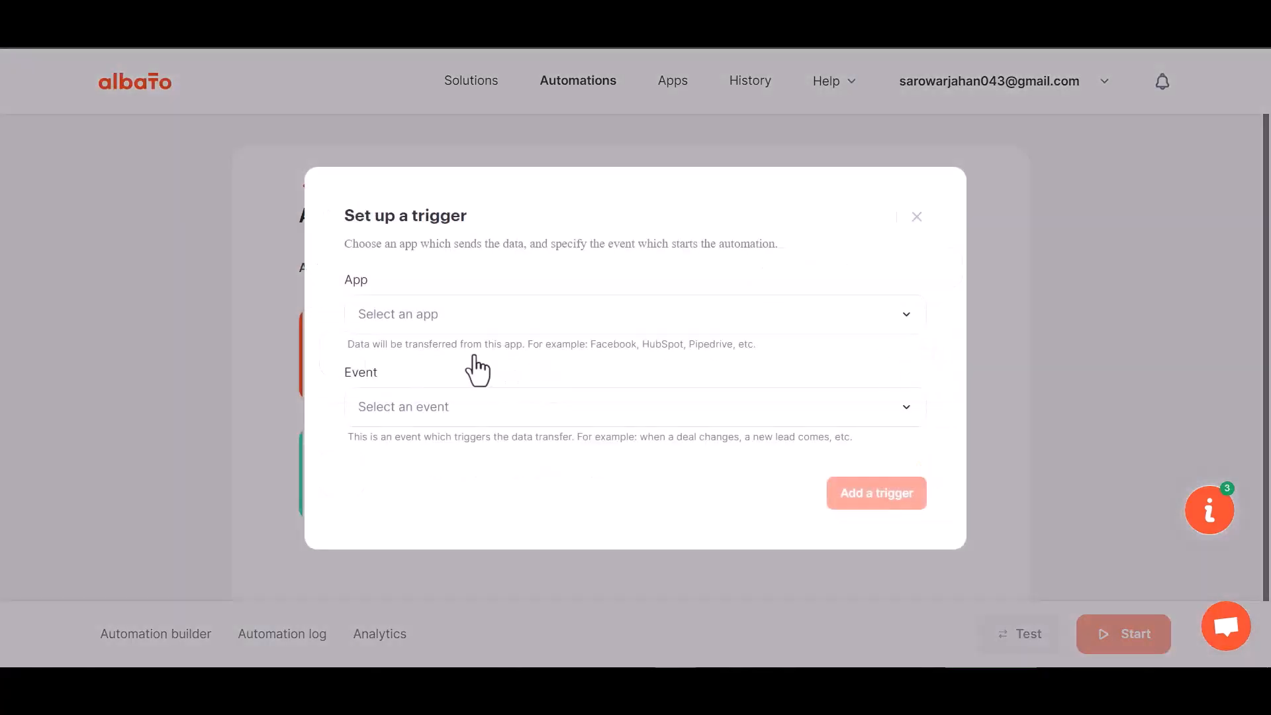
{"action": "left_click", "coordinate": [439, 329]}
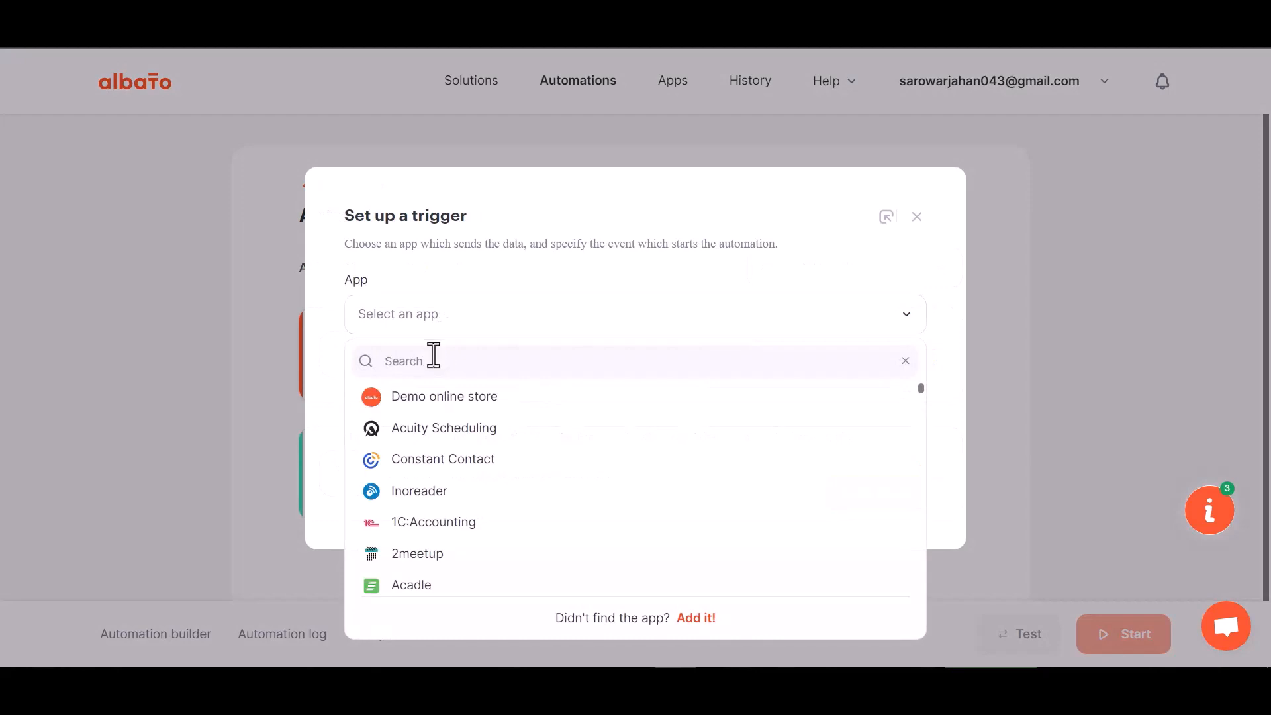
{"action": "type", "text": "web"}
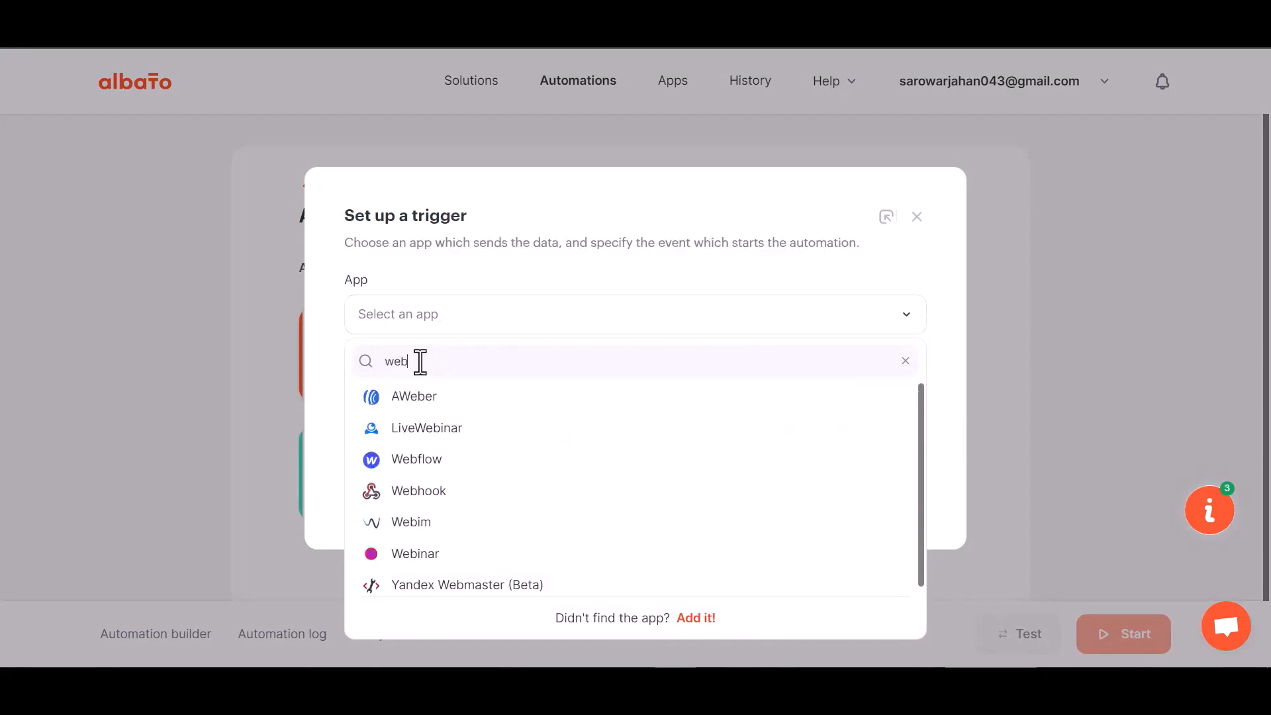
{"action": "type", "text": "h"}
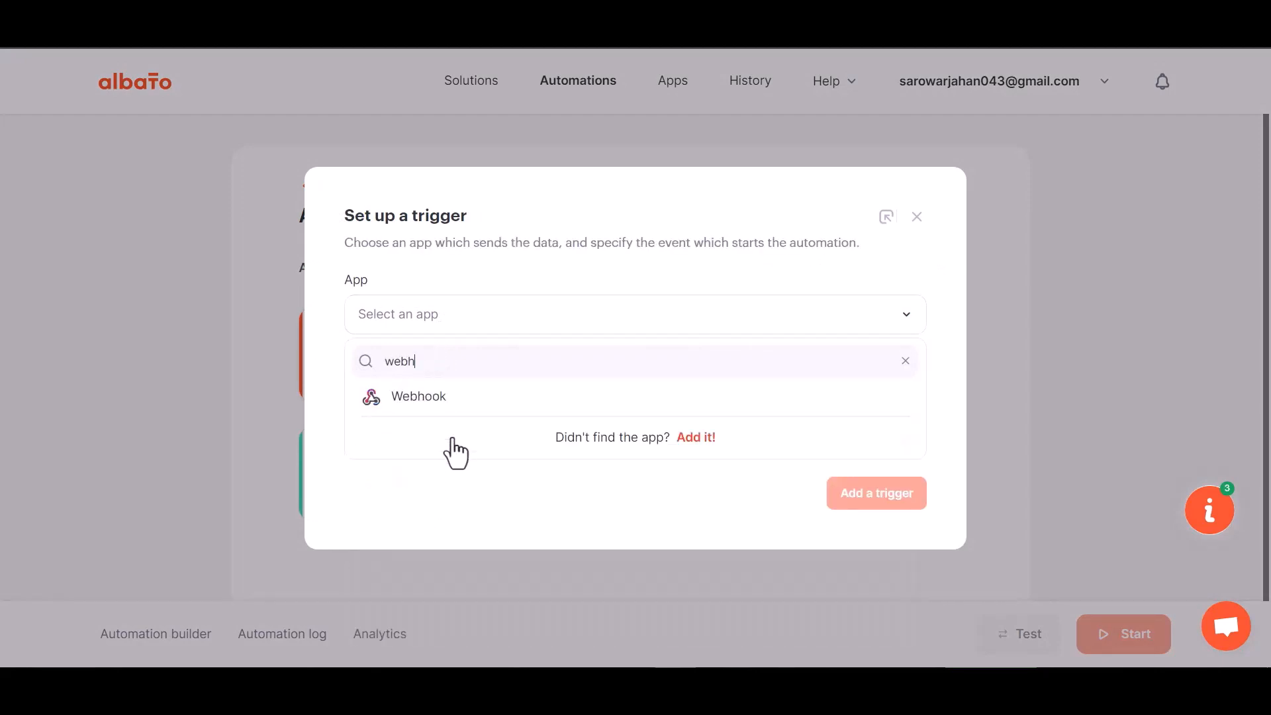
{"action": "left_click", "coordinate": [442, 399]}
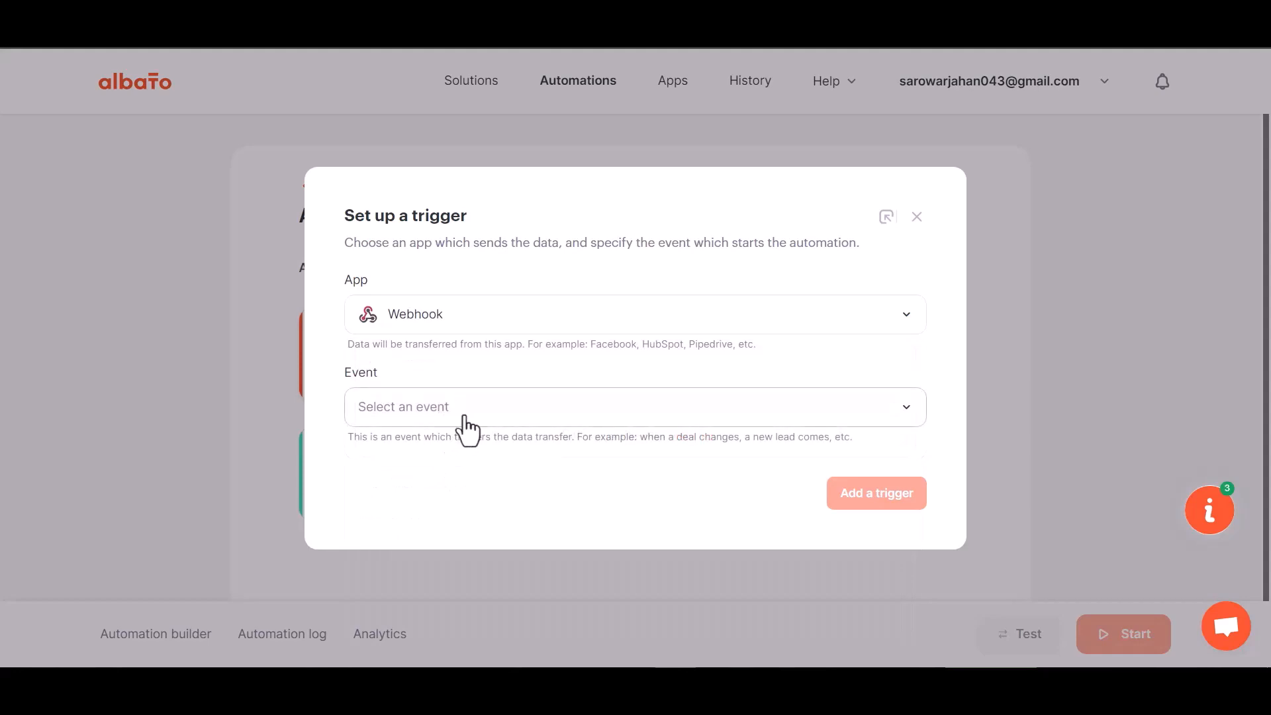
Set the event to Incoming webhook with the first My Account Webhook connection, and add the trigger
{"action": "left_click", "coordinate": [438, 413]}
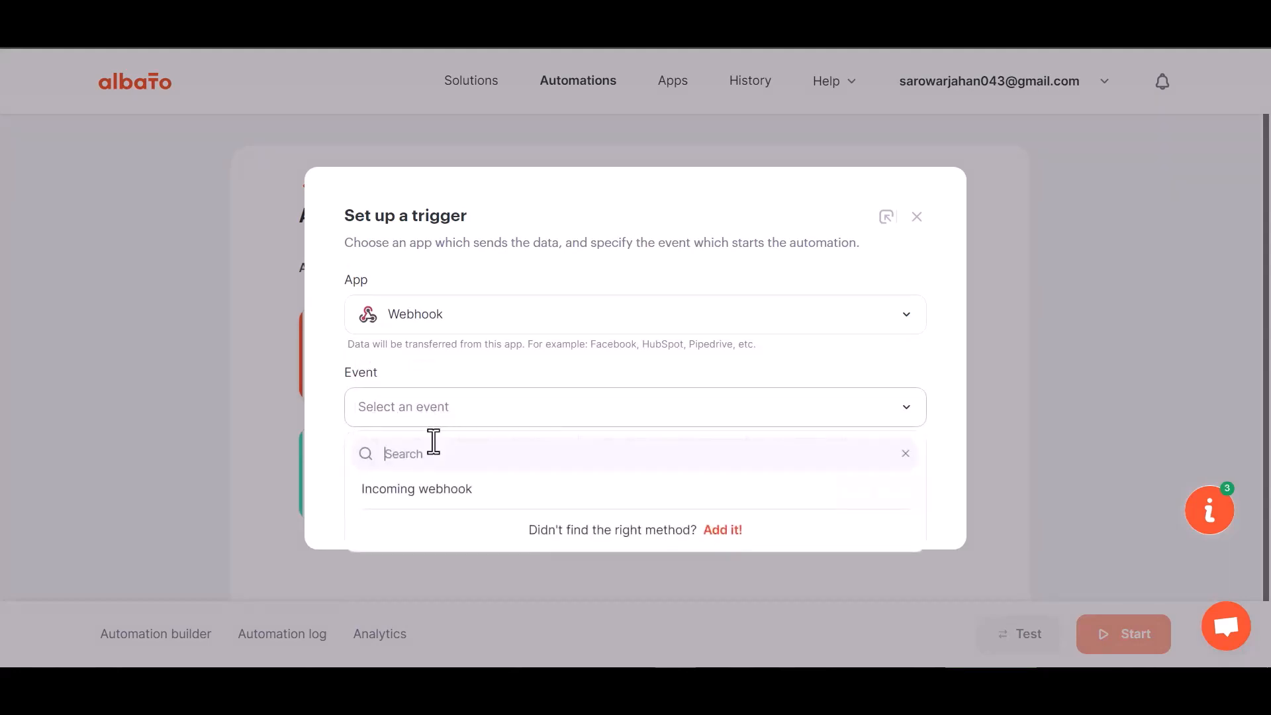
{"action": "left_click", "coordinate": [429, 507]}
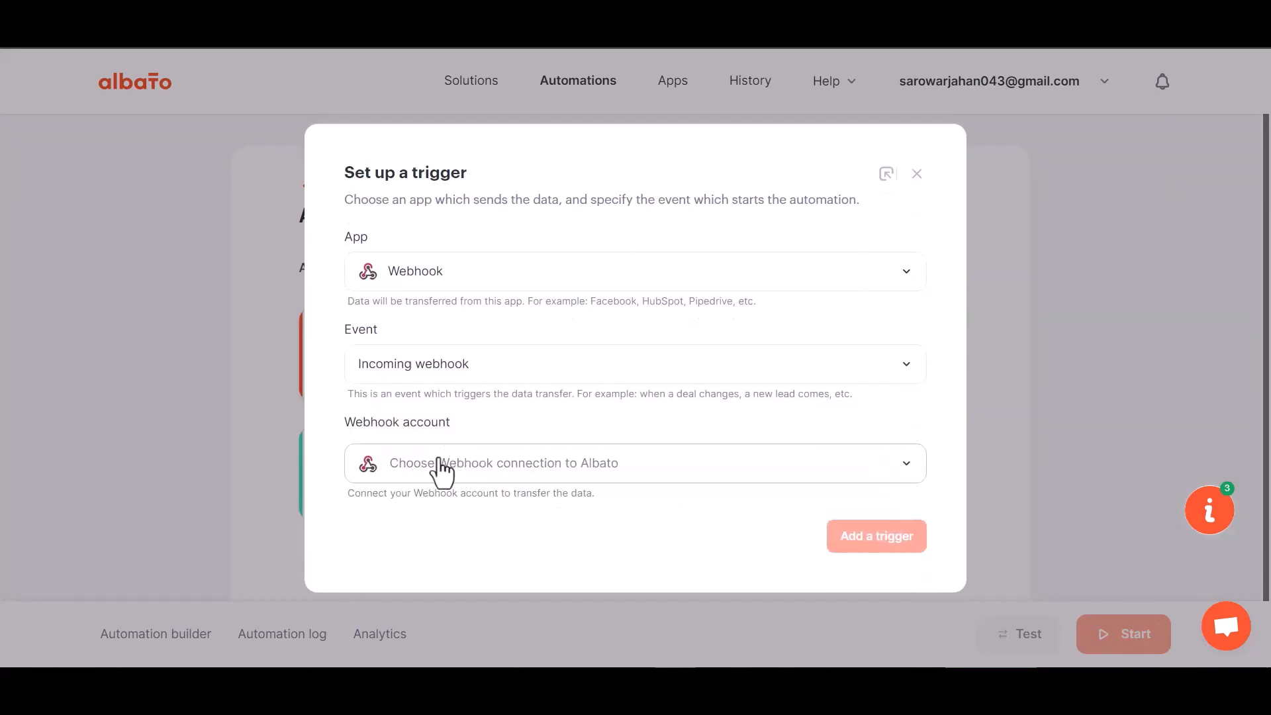
{"action": "left_click", "coordinate": [449, 467]}
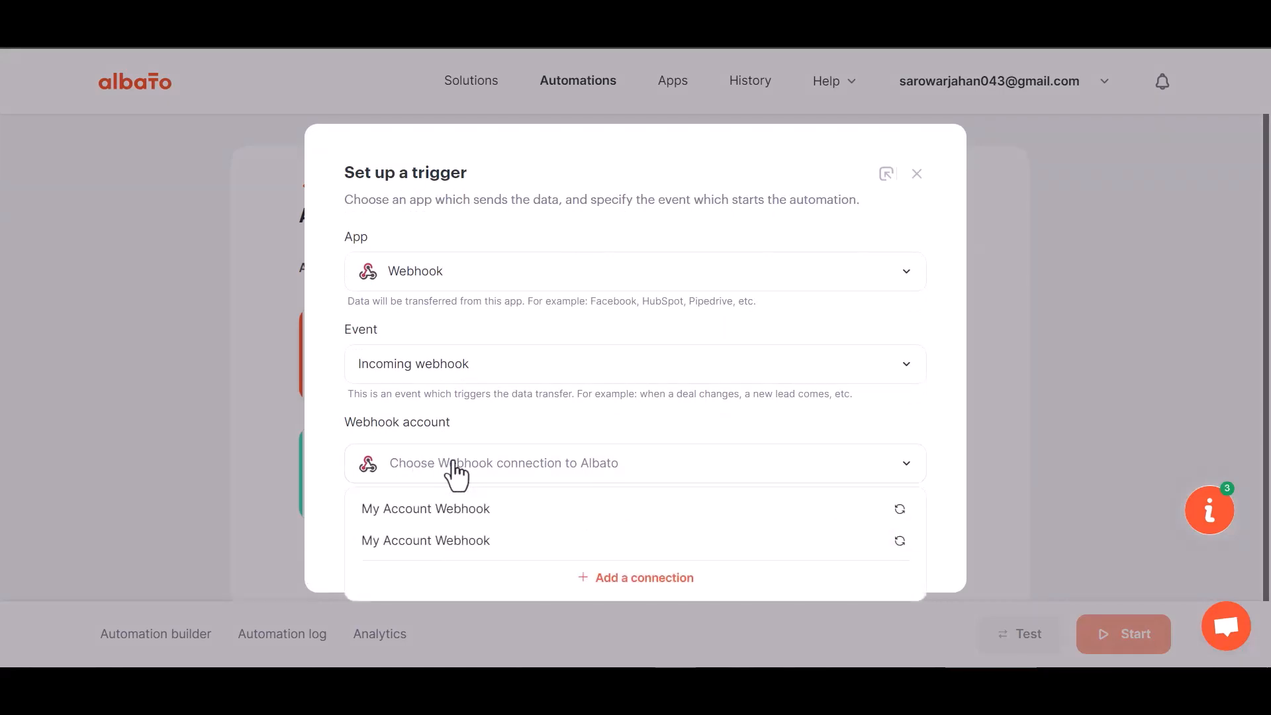
{"action": "left_click", "coordinate": [462, 522]}
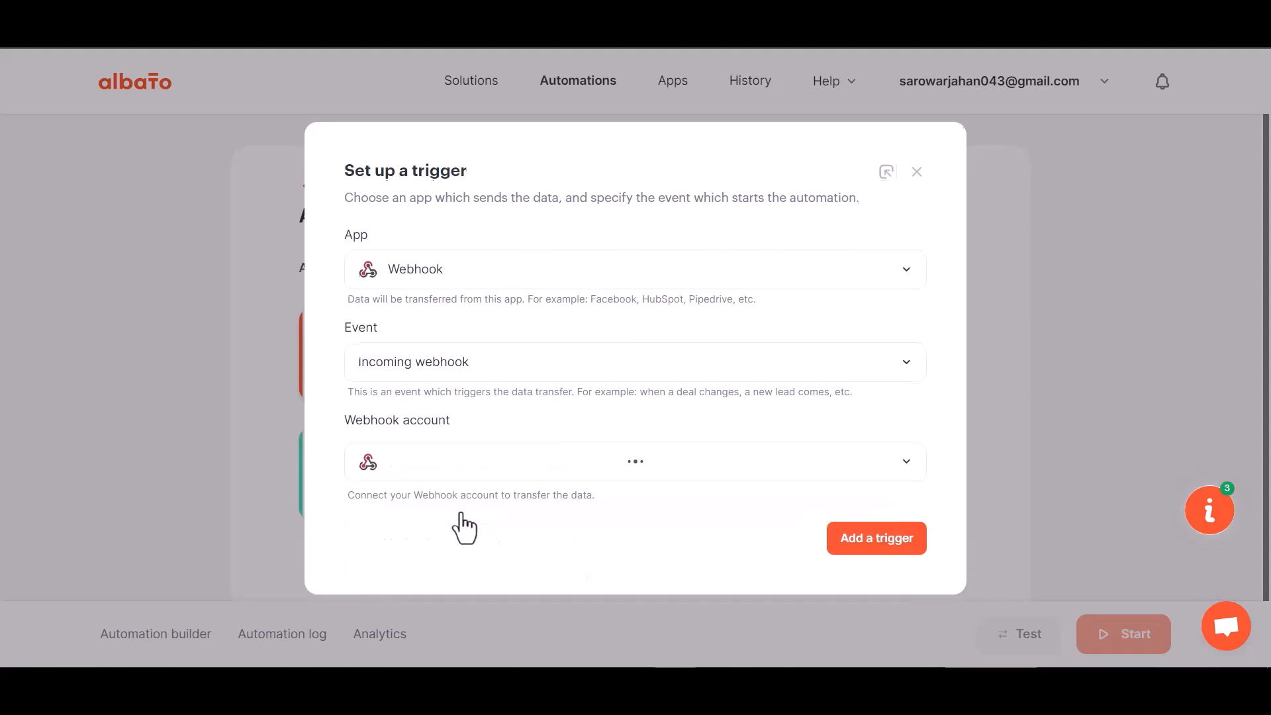
{"action": "left_click", "coordinate": [854, 538]}
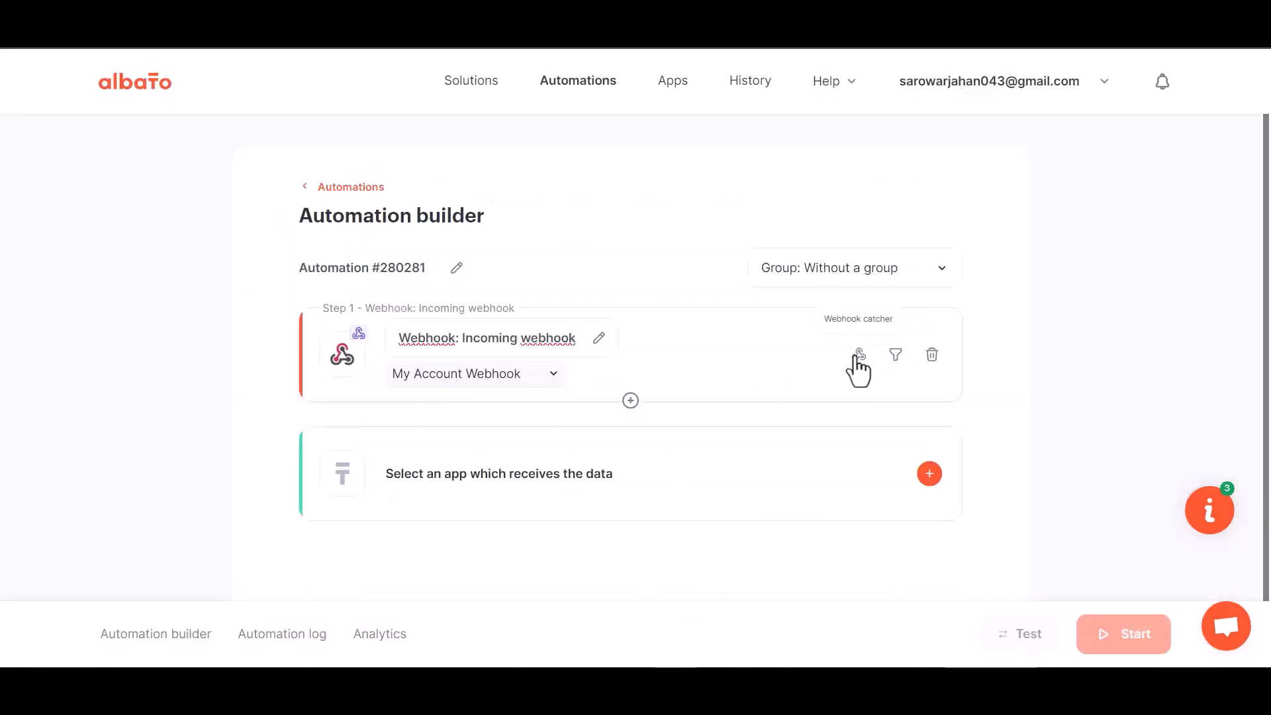
Copy the generated URL from the trigger's Webhook catcher and start waiting for the webhook
{"action": "left_click", "coordinate": [859, 356]}
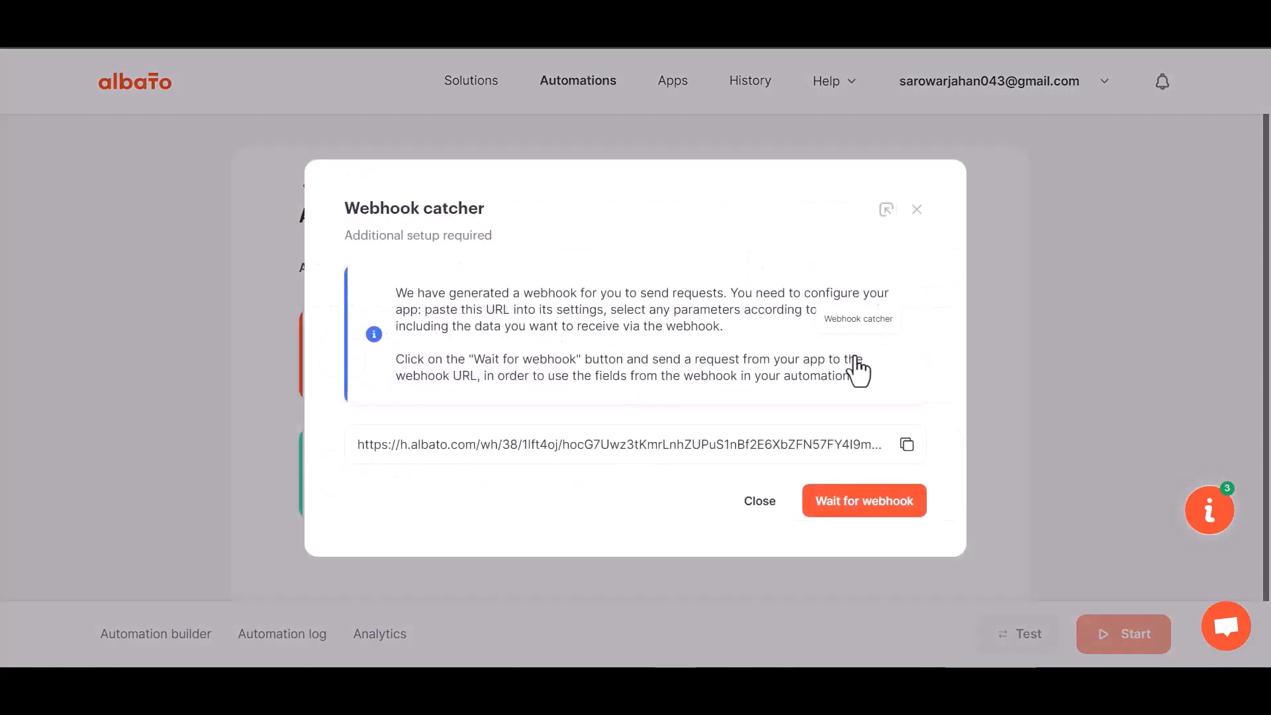
{"action": "left_click", "coordinate": [908, 445]}
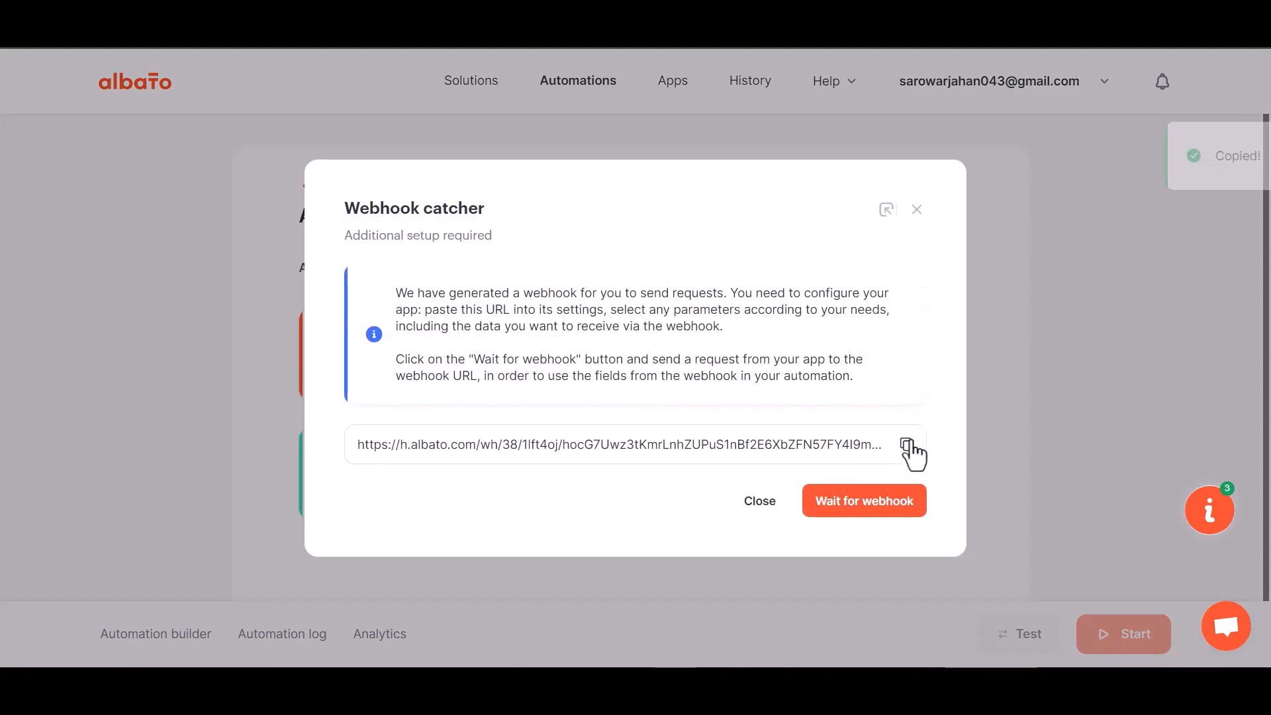
{"action": "left_click", "coordinate": [860, 507]}
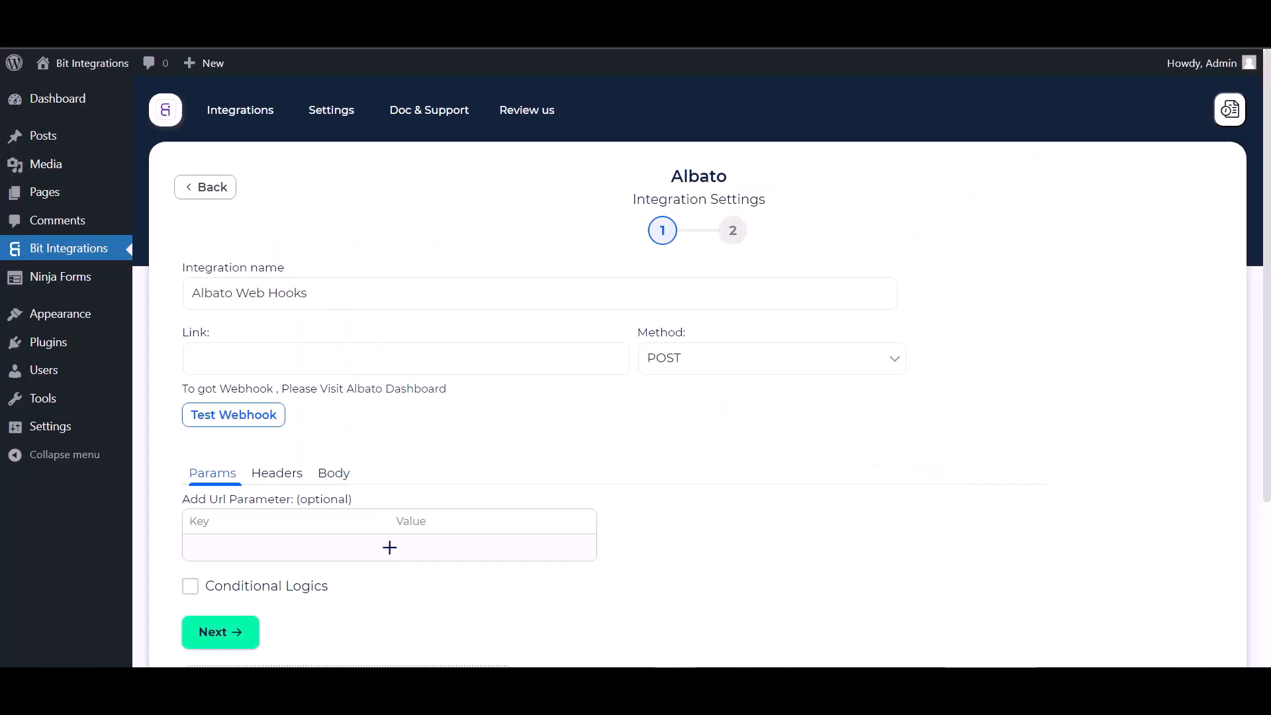
Switch back to Bit Integrations and paste the copied webhook URL as the Albato integration's link
{"action": "left_click", "coordinate": [344, 361]}
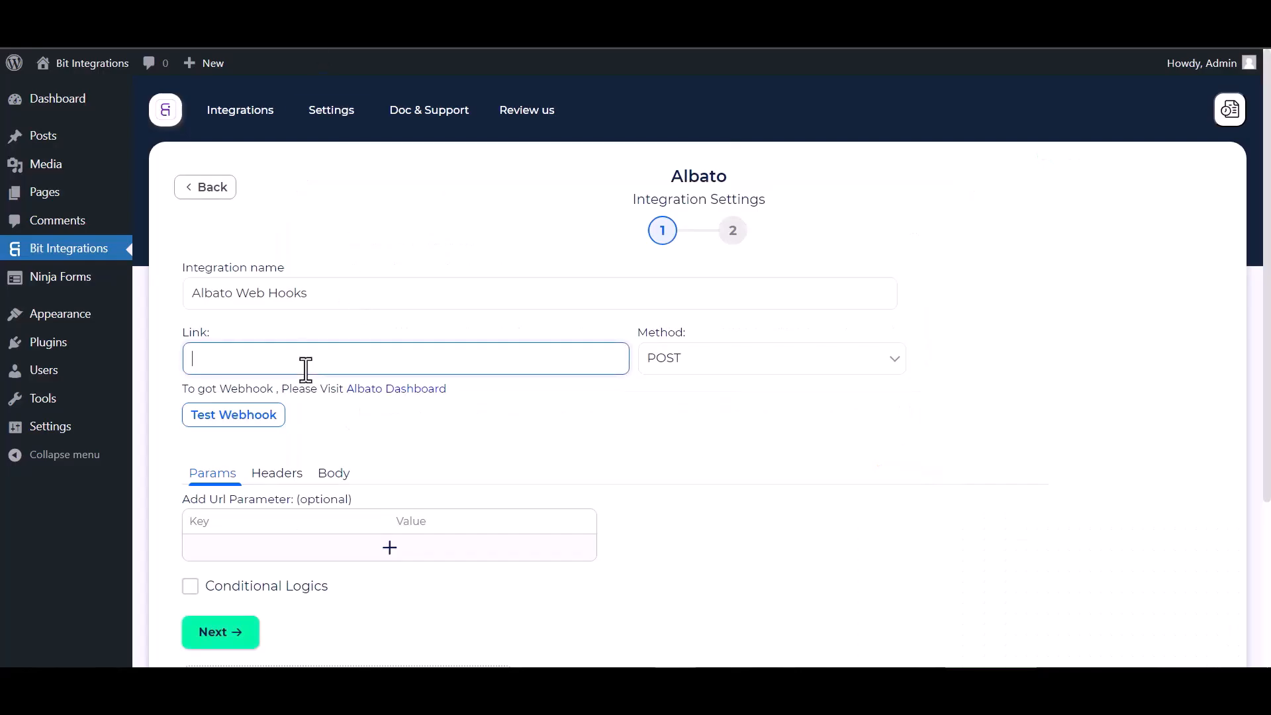
{"action": "key", "text": "ctrl+v"}
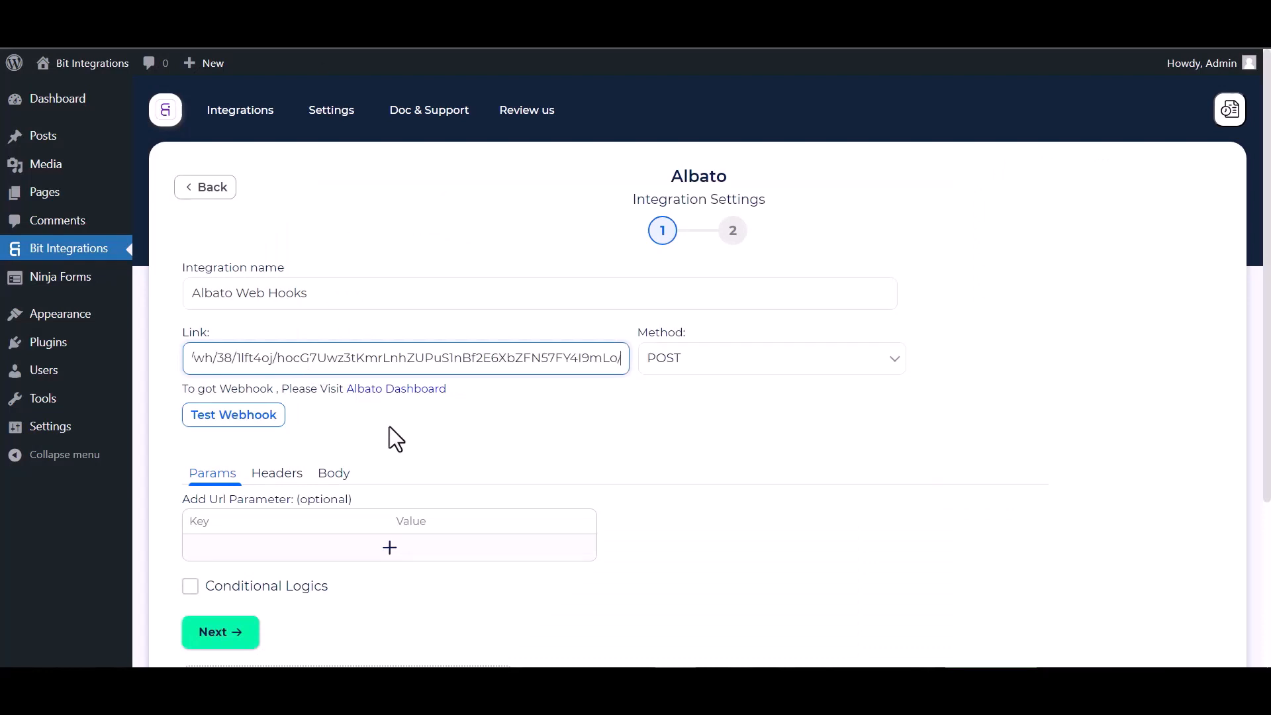
Send all data in the request body with content type application/json, and test the webhook
{"action": "left_click", "coordinate": [334, 474]}
{"action": "left_click", "coordinate": [280, 519]}
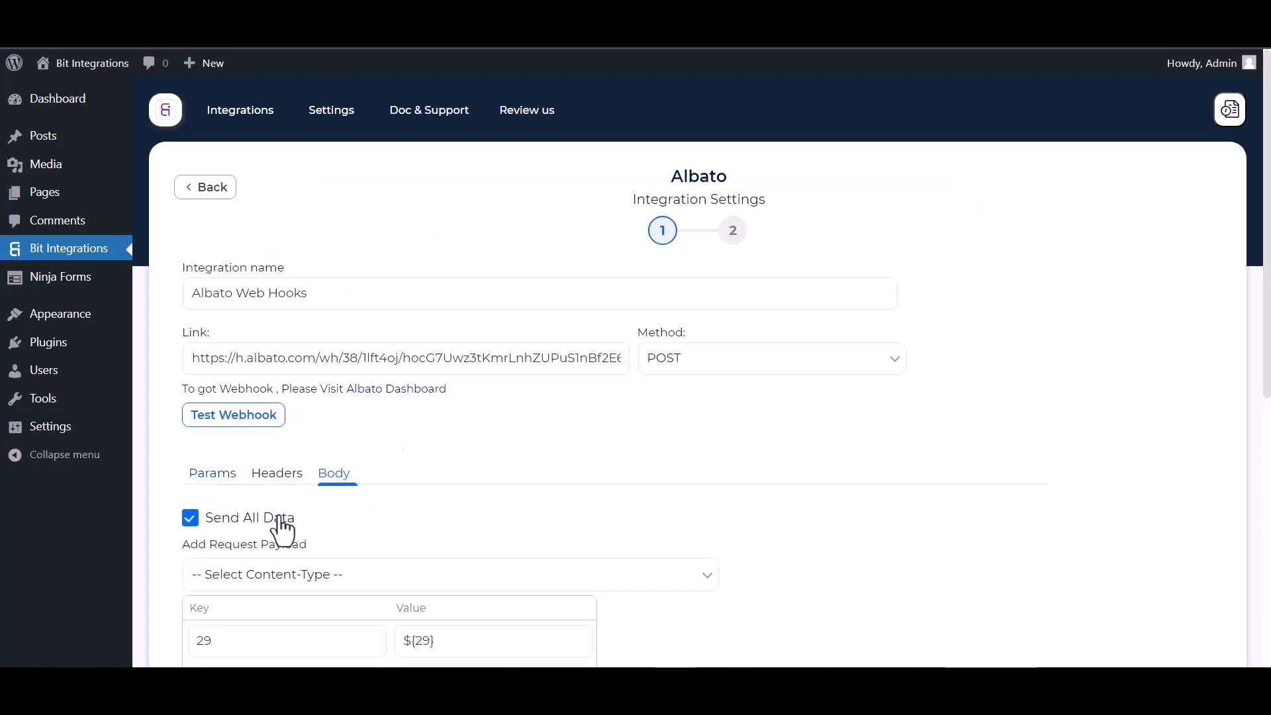
{"action": "scroll", "coordinate": [281, 529], "scroll_direction": "down", "scroll_amount": 3}
{"action": "left_click", "coordinate": [351, 418]}
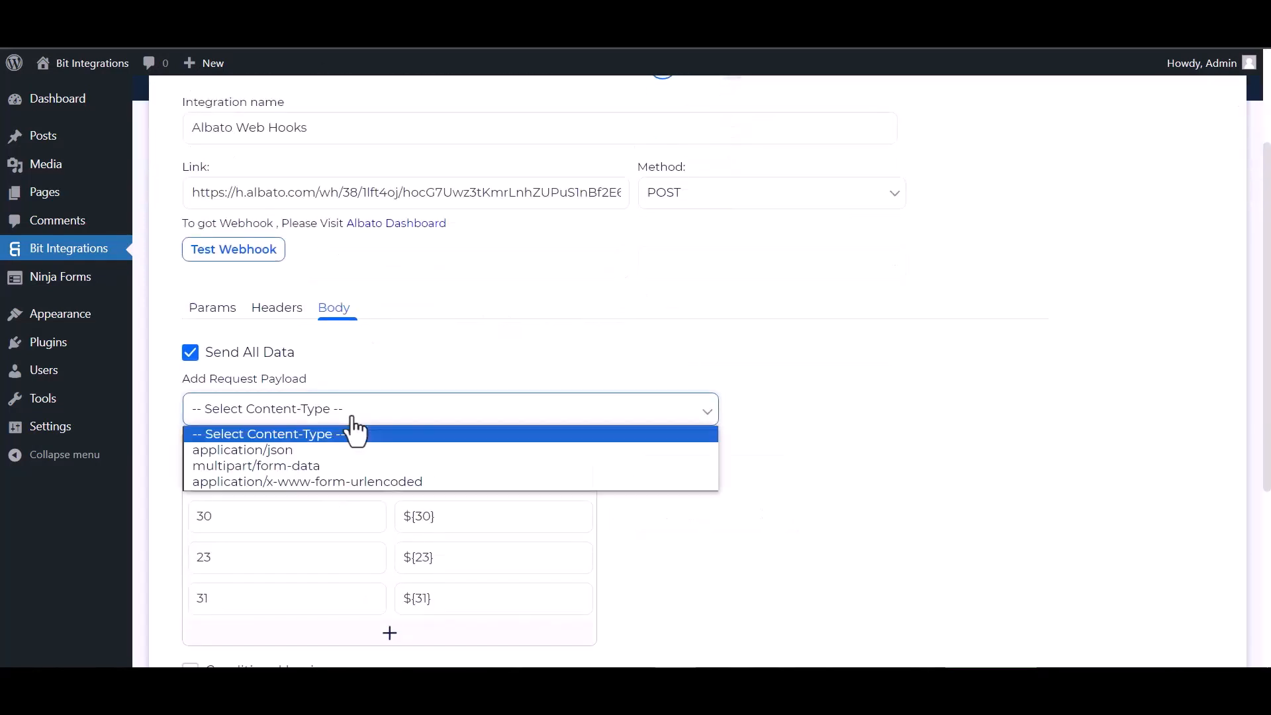
{"action": "left_click", "coordinate": [263, 451]}
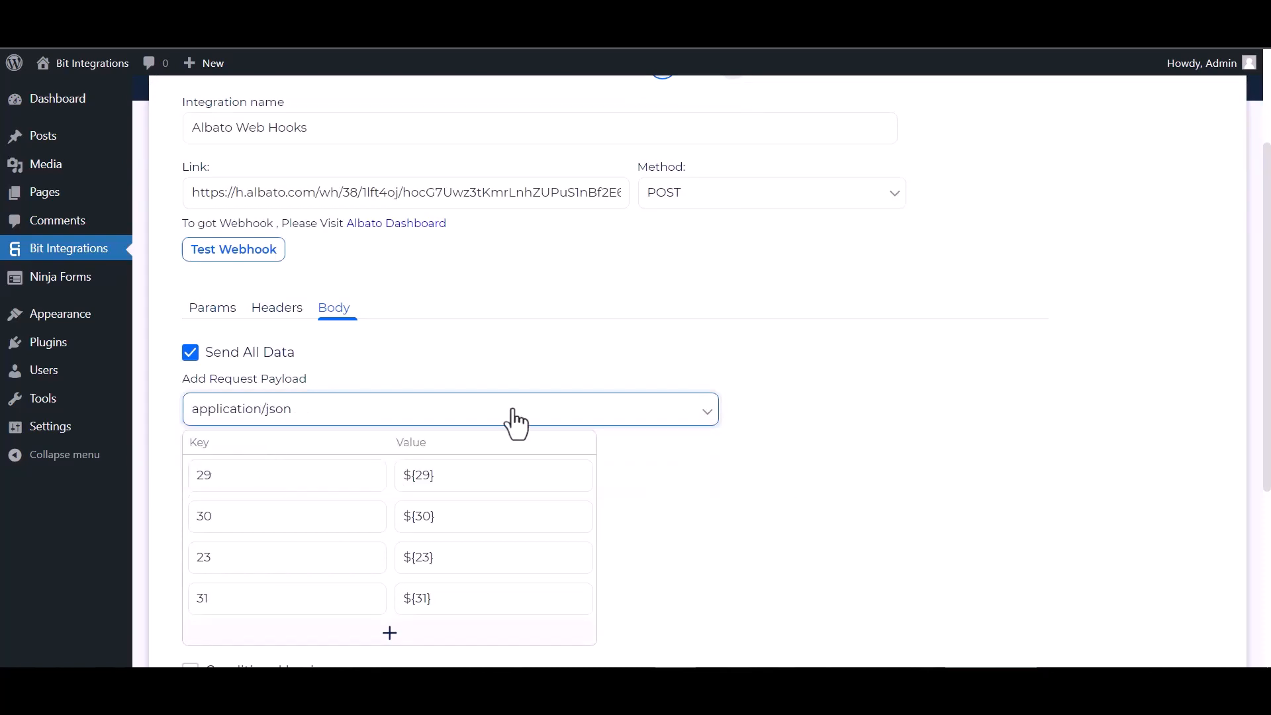
{"action": "scroll", "coordinate": [298, 323], "scroll_direction": "up", "scroll_amount": 2}
{"action": "left_click", "coordinate": [243, 344]}
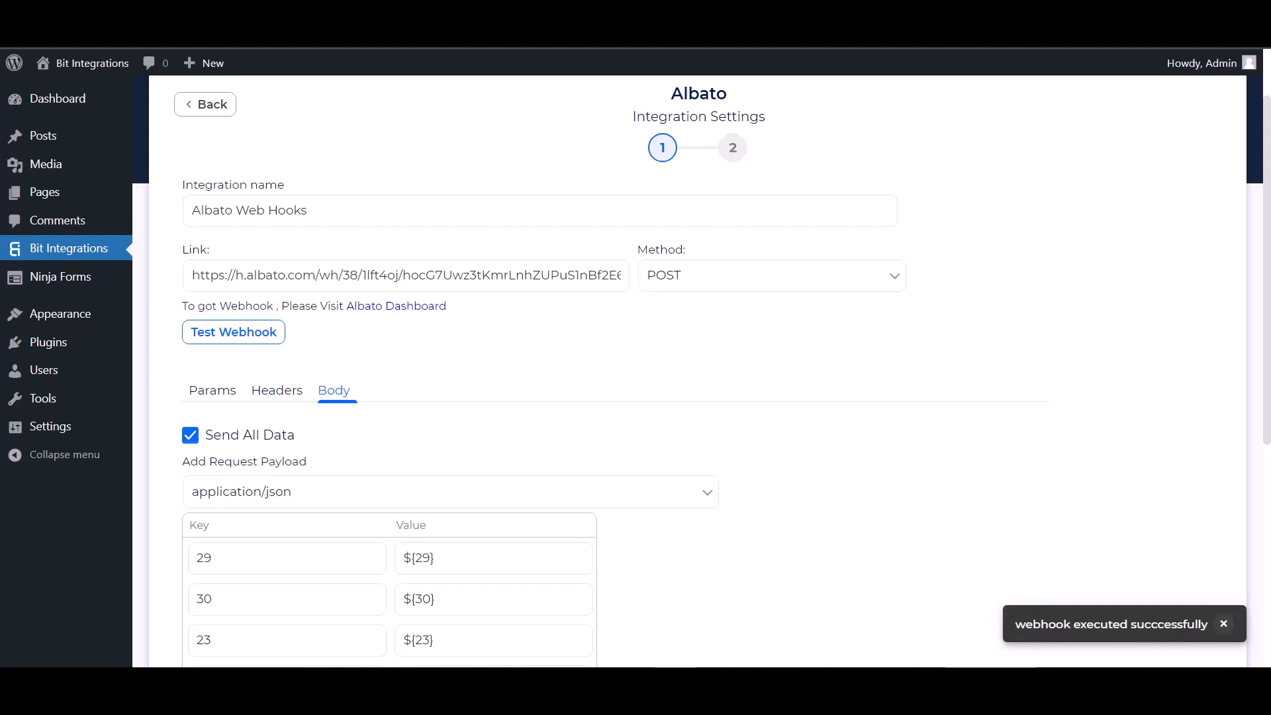
{"action": "scroll", "coordinate": [192, 439], "scroll_direction": "down", "scroll_amount": 5}
{"action": "left_click", "coordinate": [190, 425]}
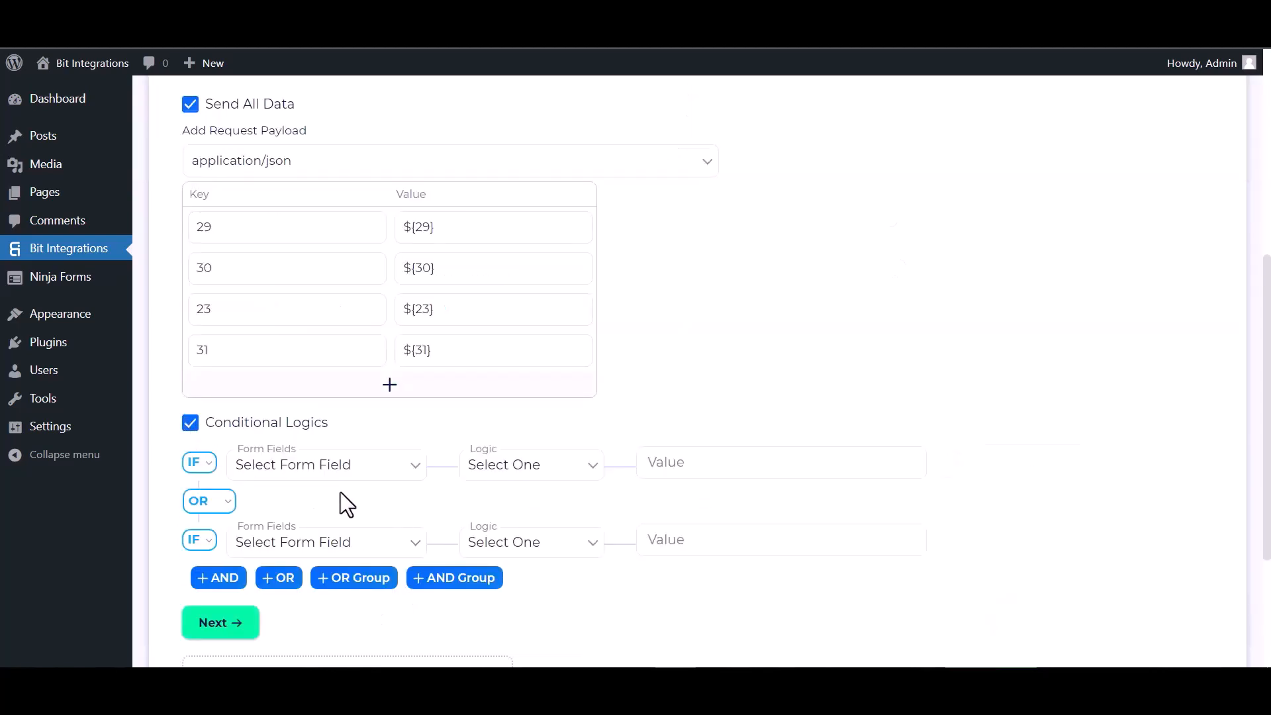
{"action": "scroll", "coordinate": [340, 491], "scroll_direction": "down", "scroll_amount": 1}
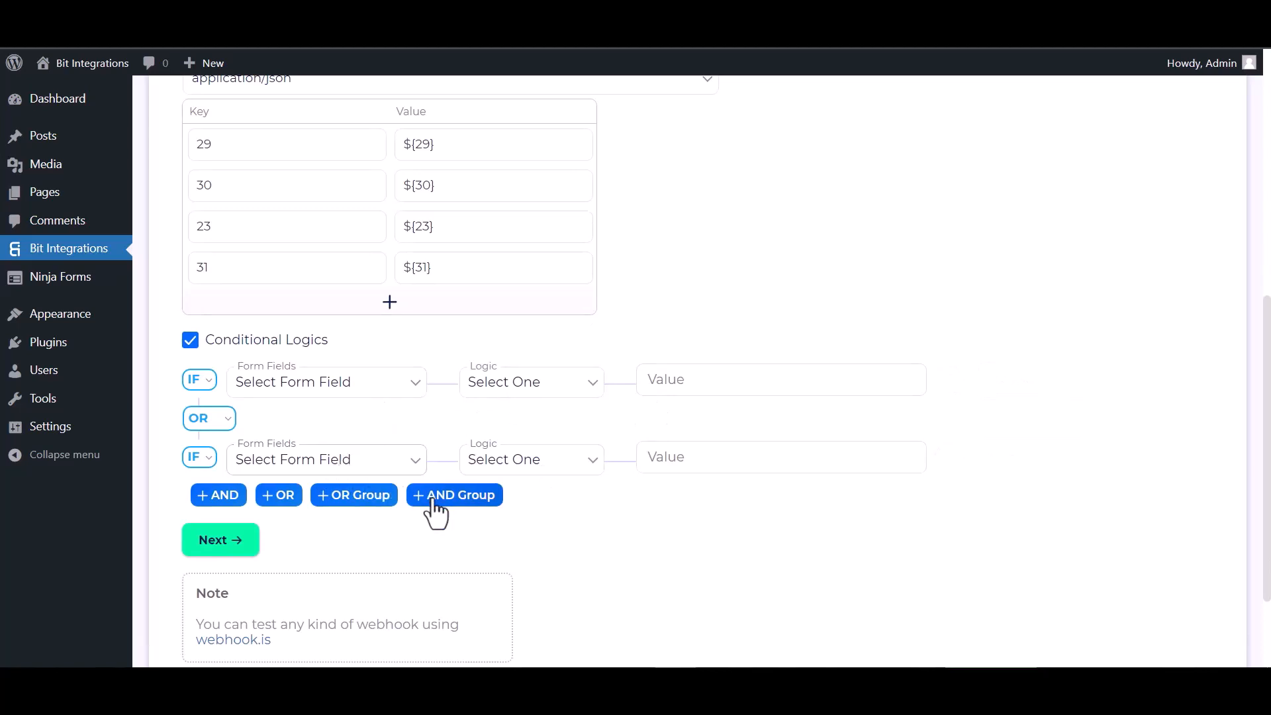
{"action": "left_click", "coordinate": [191, 340]}
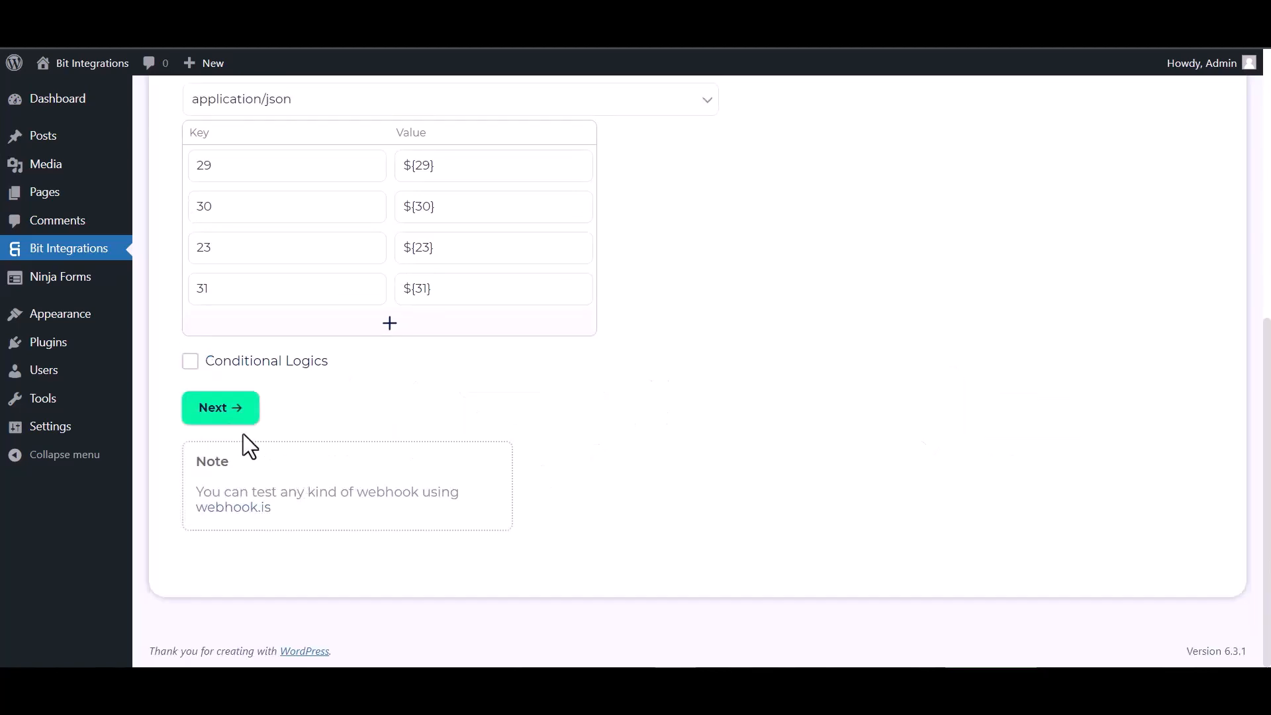
Proceed to the final stage of the Albato integration, then finish and save it
{"action": "left_click", "coordinate": [225, 413]}
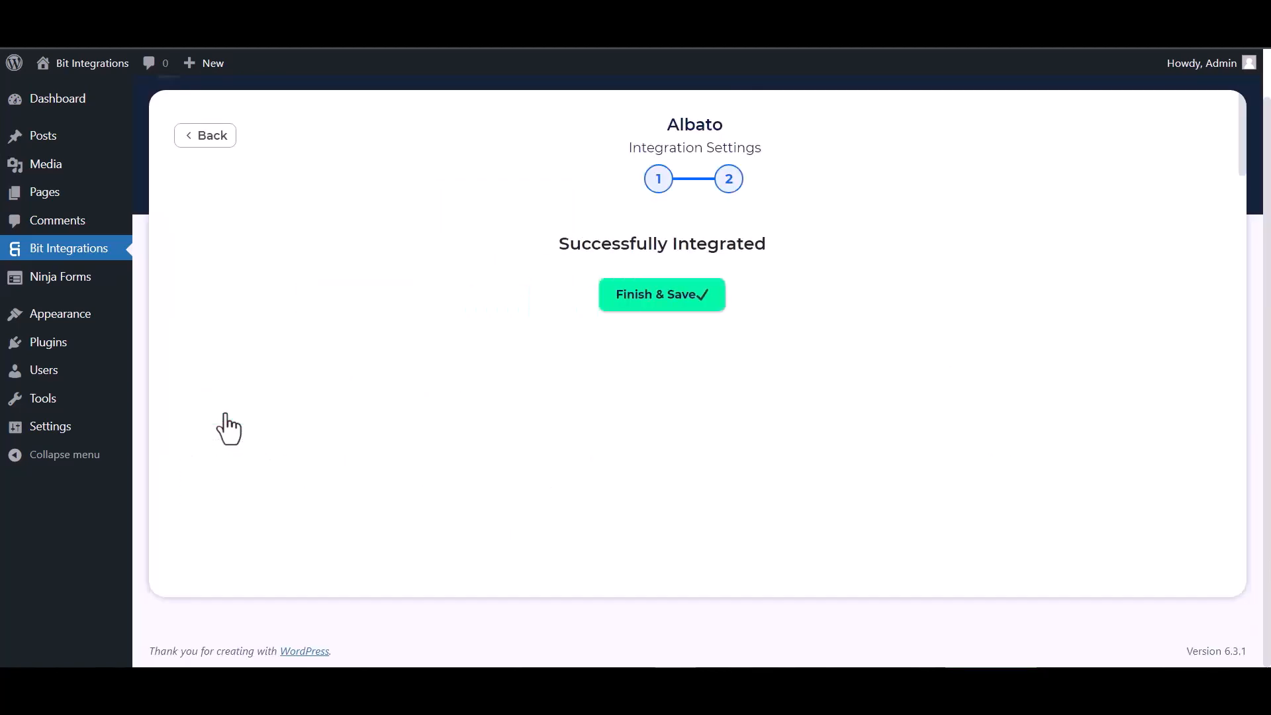
{"action": "left_click", "coordinate": [655, 311]}
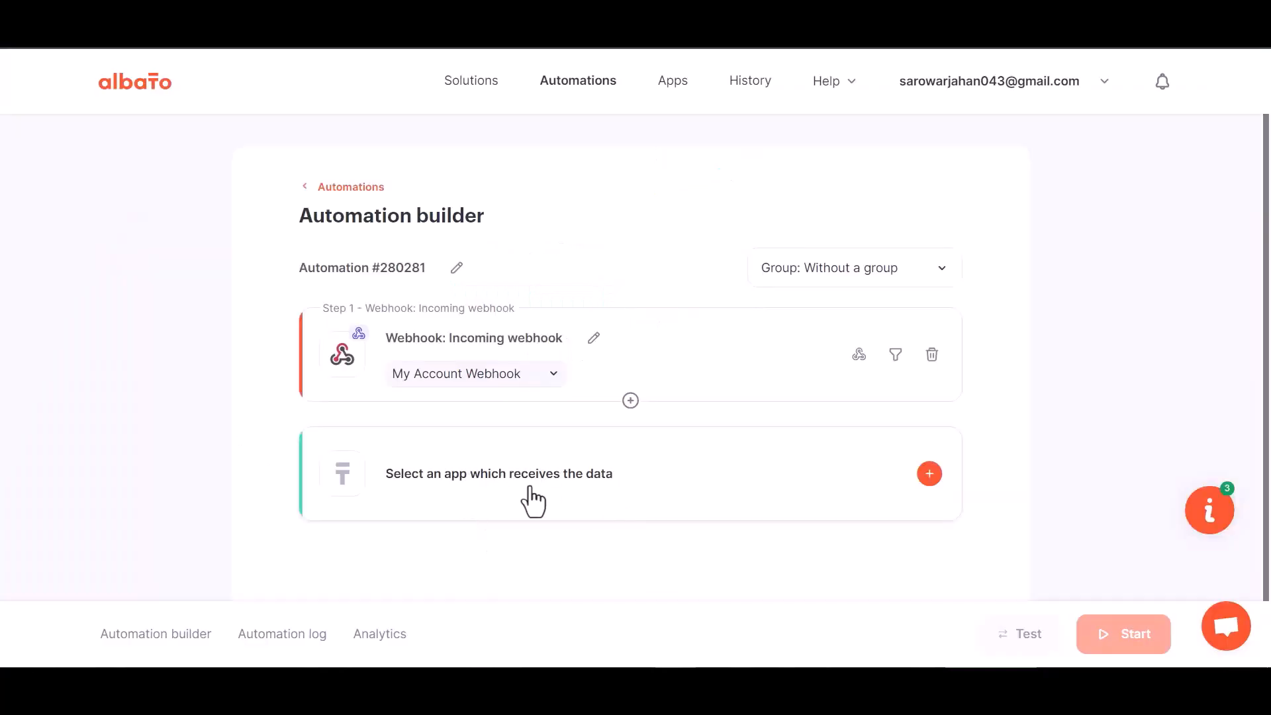
Set up a new receiving action using the MailChimp app with the action Add subscriber to the list
{"action": "left_click", "coordinate": [651, 497]}
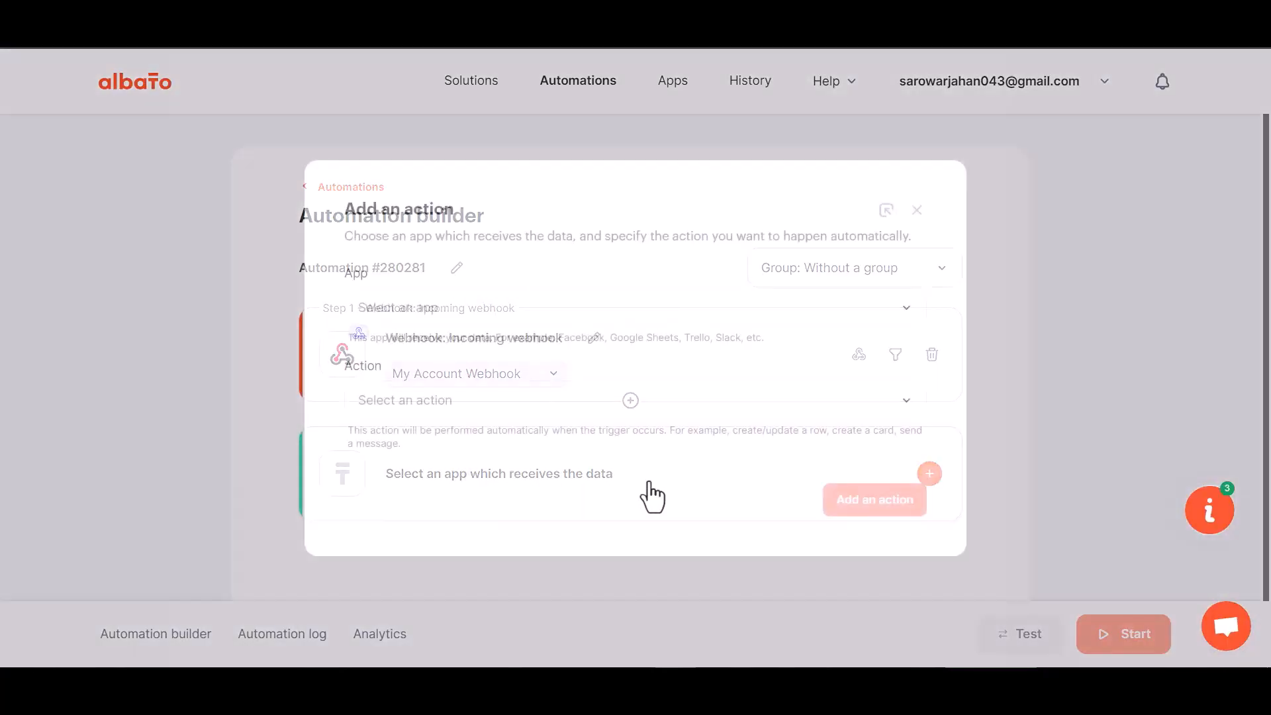
{"action": "left_click", "coordinate": [454, 319]}
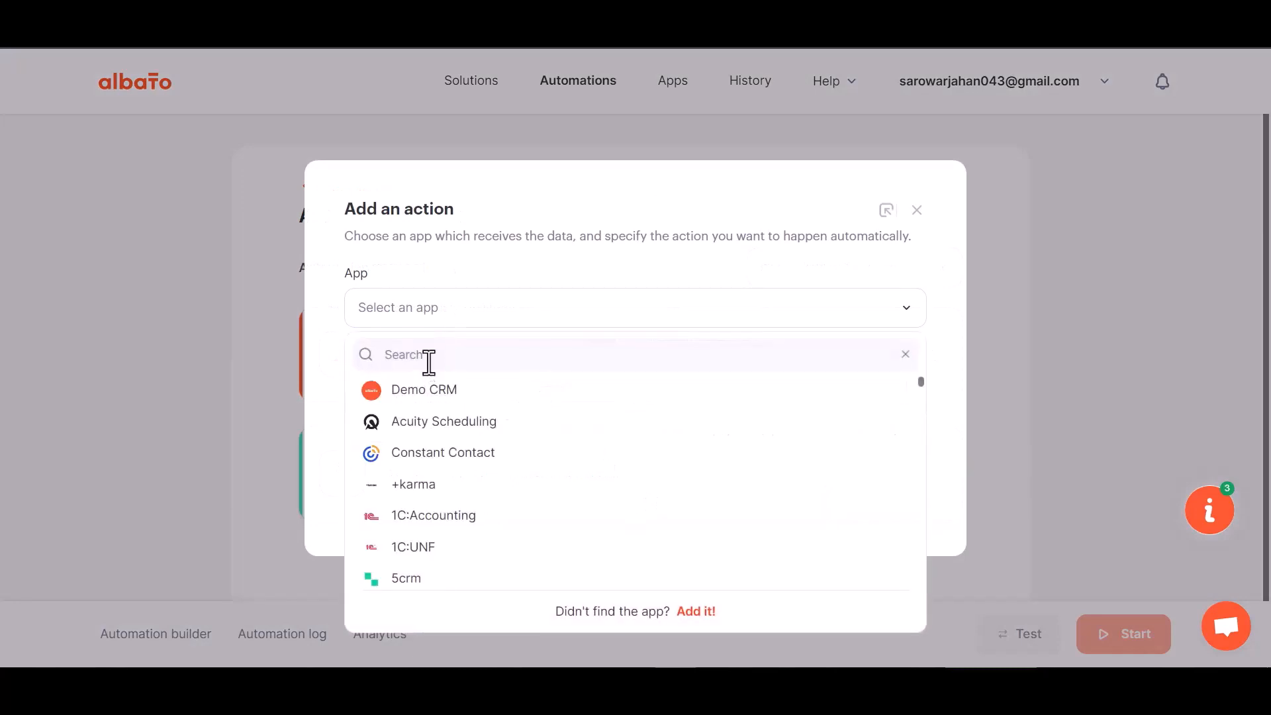
{"action": "type", "text": "mail"}
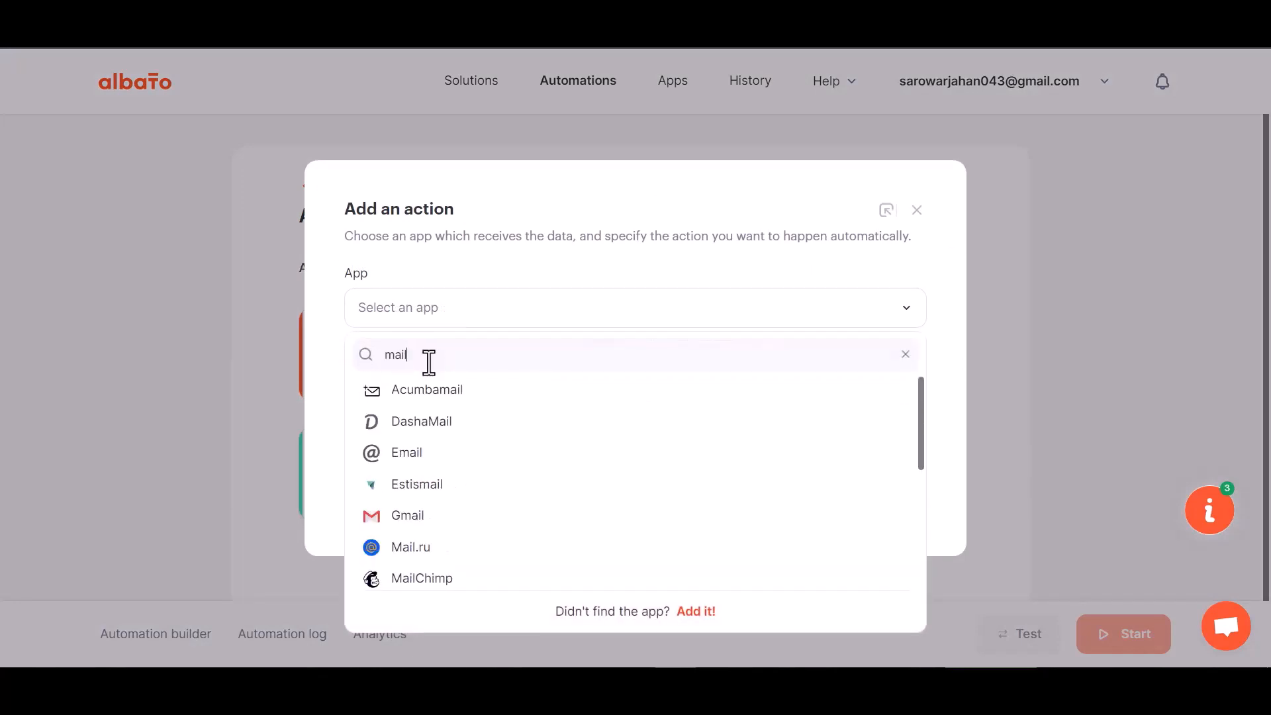
{"action": "type", "text": "c"}
{"action": "left_click", "coordinate": [435, 396]}
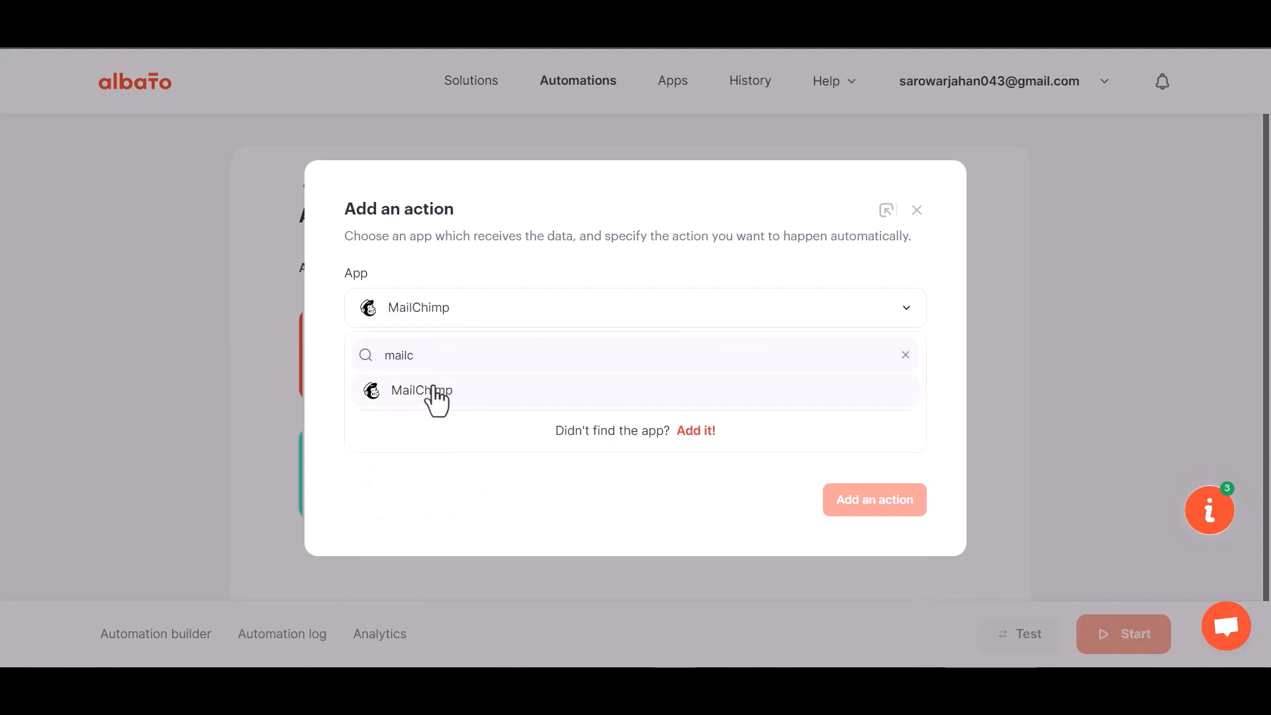
{"action": "left_click", "coordinate": [450, 407]}
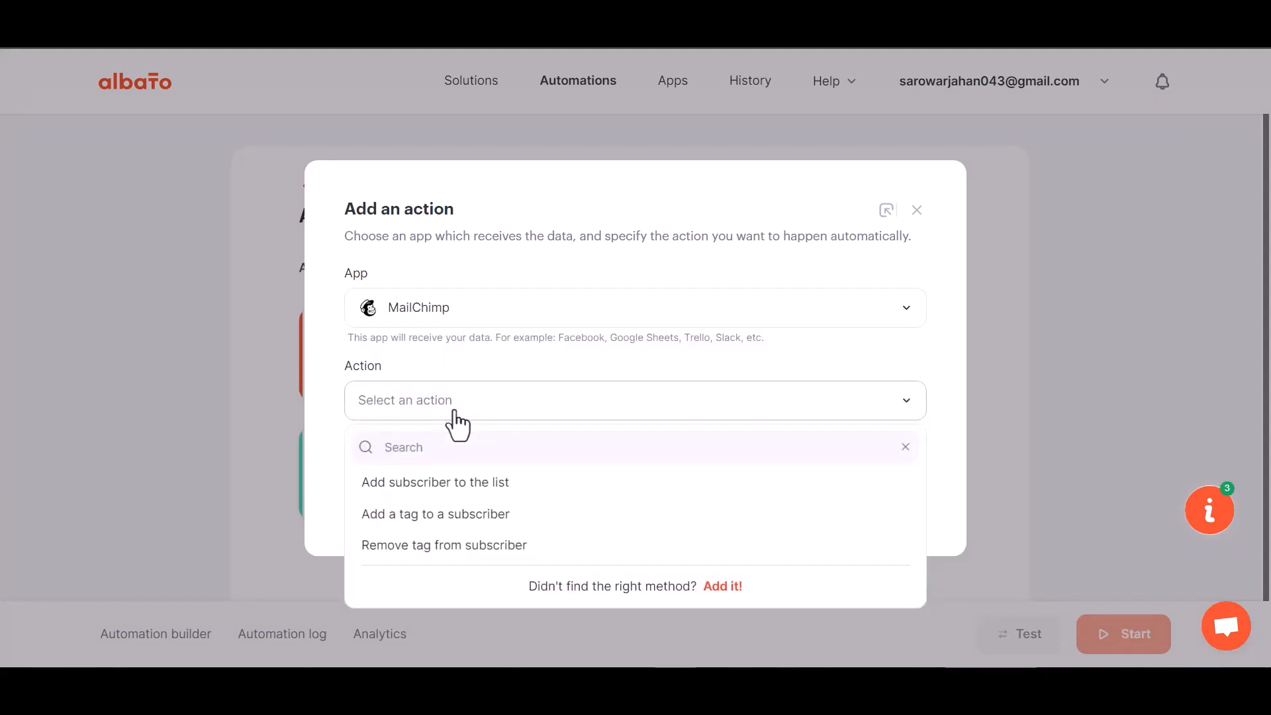
{"action": "left_click", "coordinate": [493, 482]}
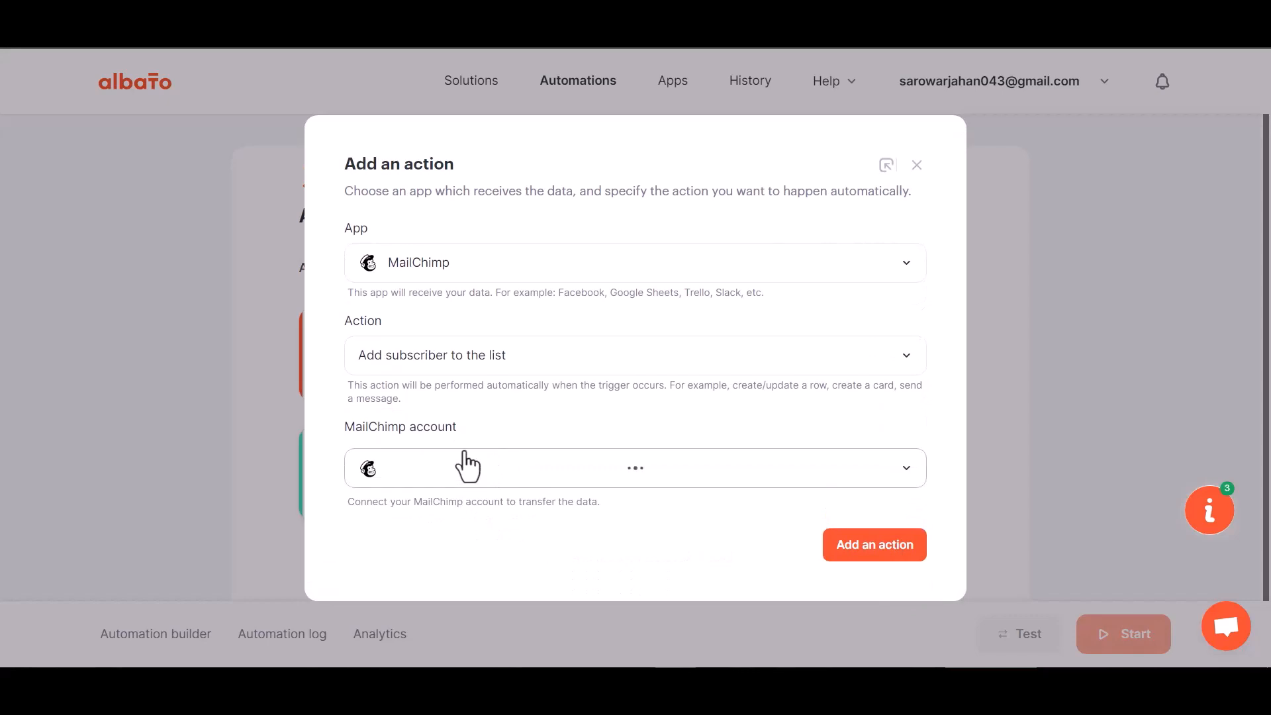
Connect a MailChimp account by granting Albato access, logging in with the account username and password, and allowing the authorization
{"action": "left_click", "coordinate": [463, 430]}
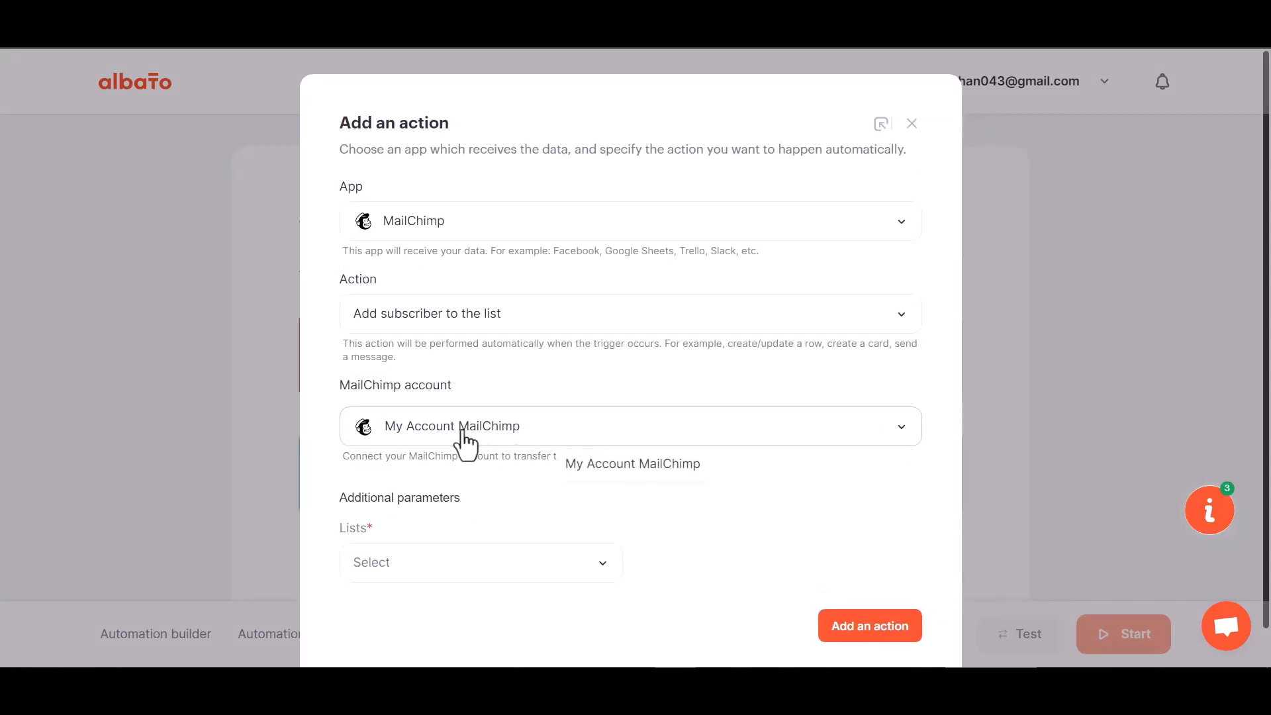
{"action": "left_click", "coordinate": [606, 471]}
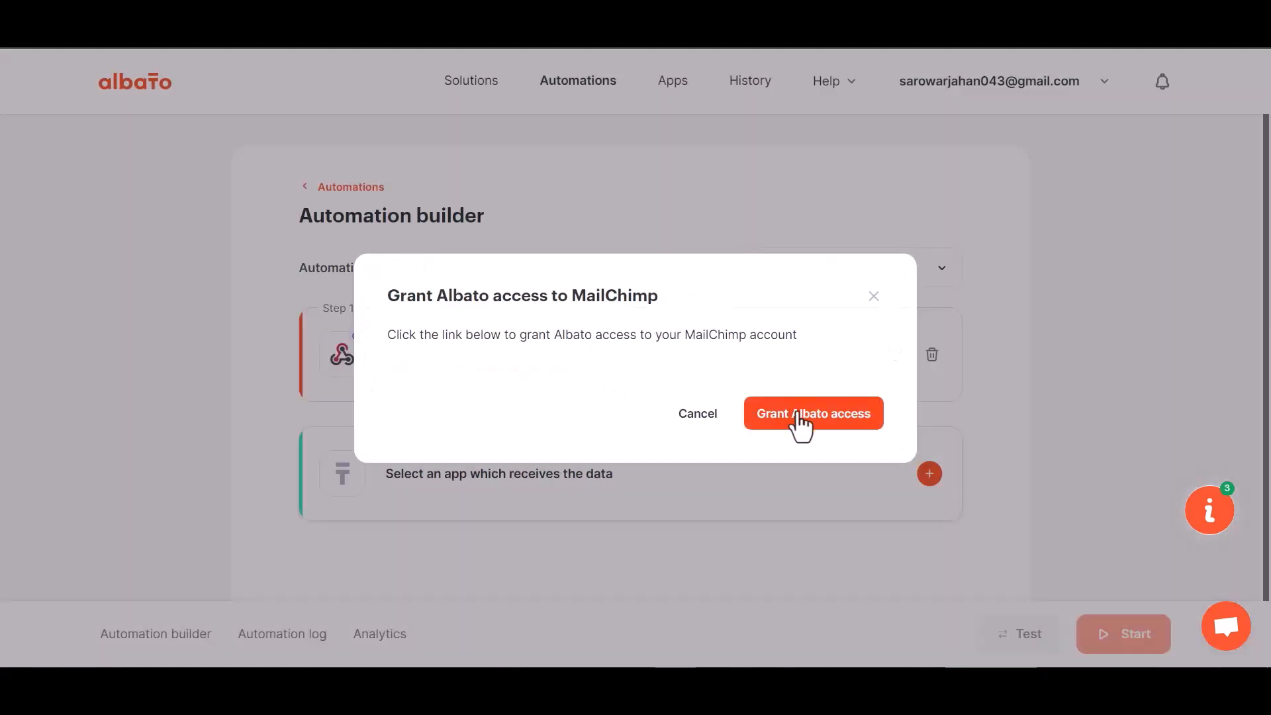
{"action": "left_click", "coordinate": [799, 414]}
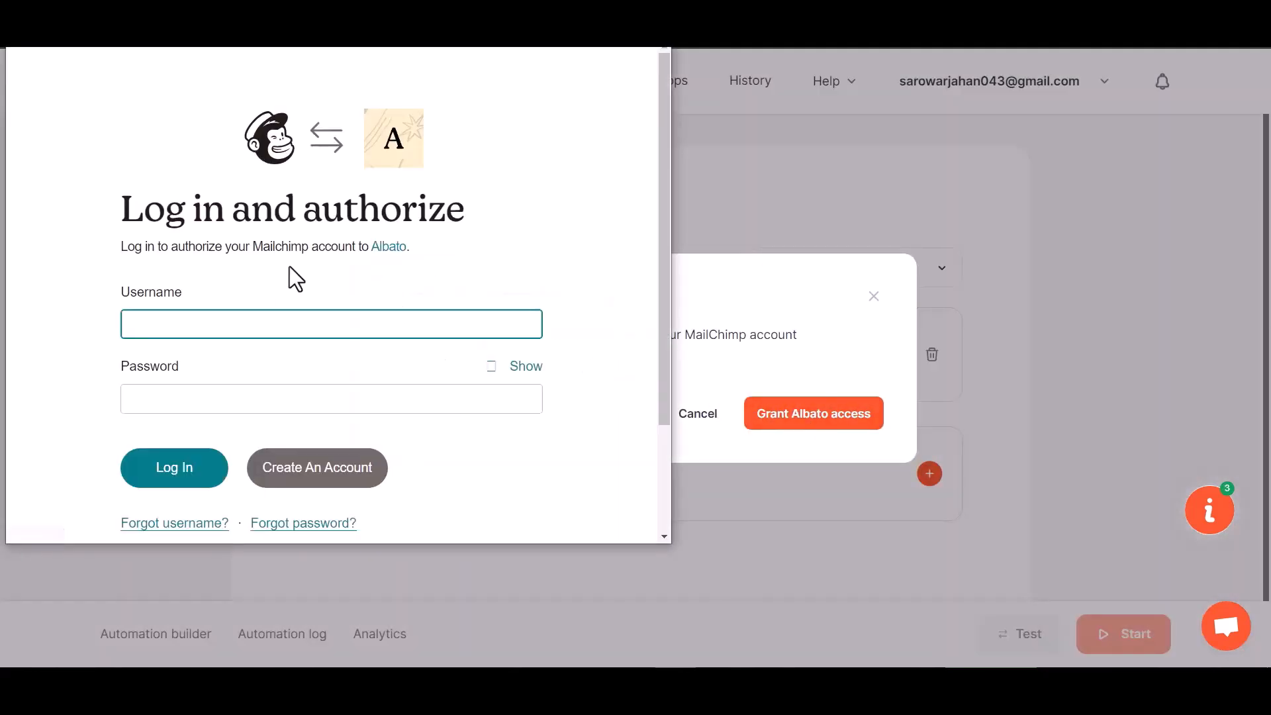
{"action": "left_click", "coordinate": [241, 331]}
{"action": "left_click", "coordinate": [180, 471]}
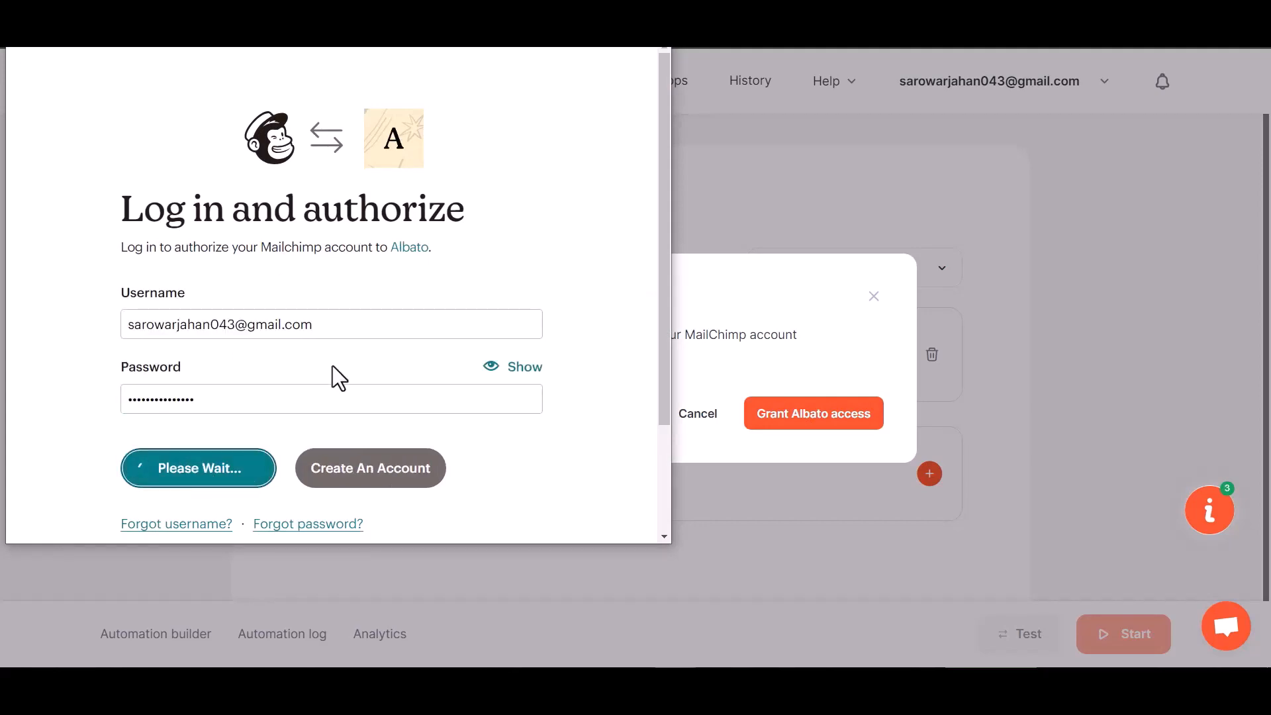
{"action": "scroll", "coordinate": [240, 464], "scroll_direction": "down", "scroll_amount": 3}
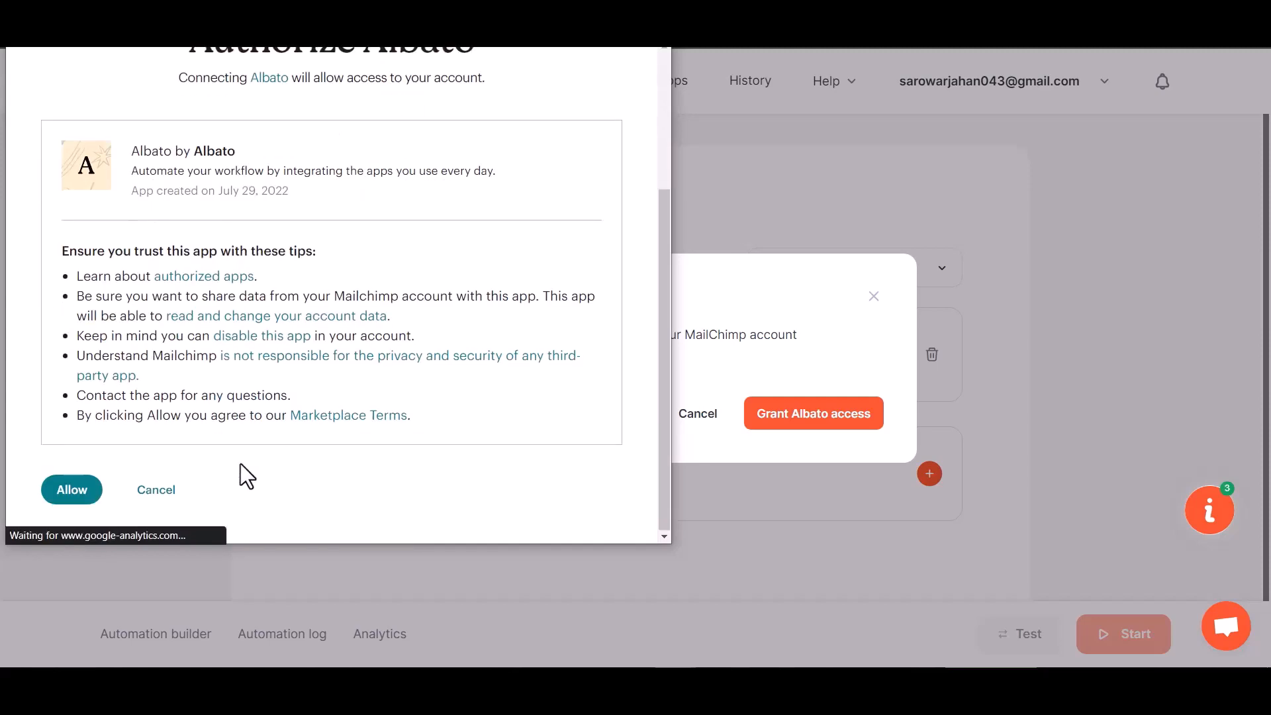
{"action": "left_click", "coordinate": [86, 489]}
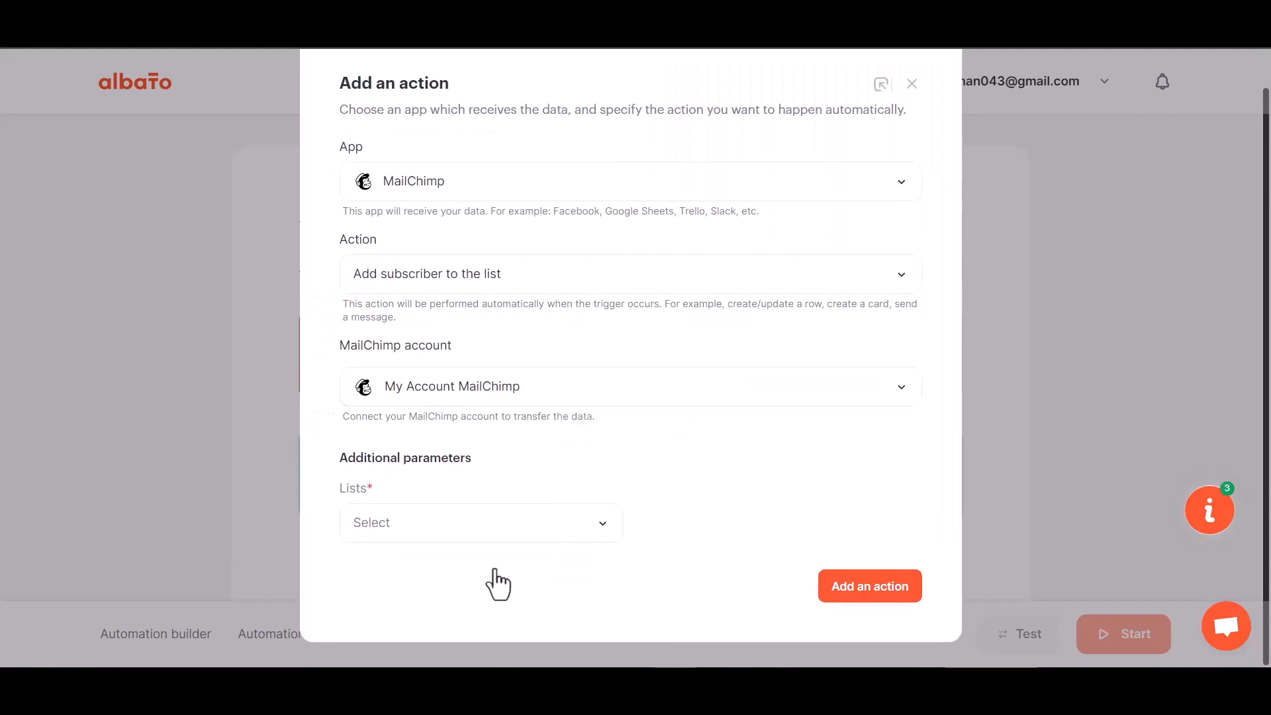
Choose the MailChimp list that receives the subscribers and add the action to the automation
{"action": "left_click", "coordinate": [488, 548]}
{"action": "left_click", "coordinate": [434, 605]}
{"action": "left_click", "coordinate": [880, 599]}
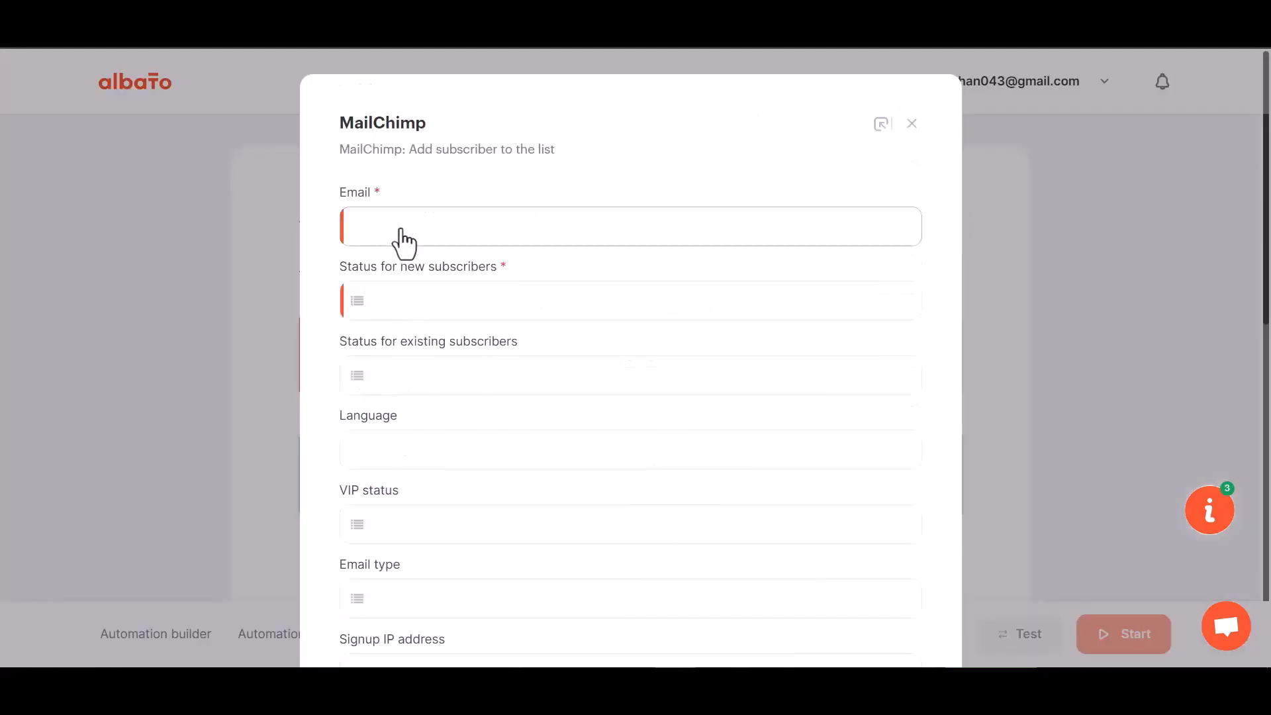
Map the Email field to webhook value 23 and set the status for new subscribers to Subscribed
{"action": "left_click", "coordinate": [444, 235]}
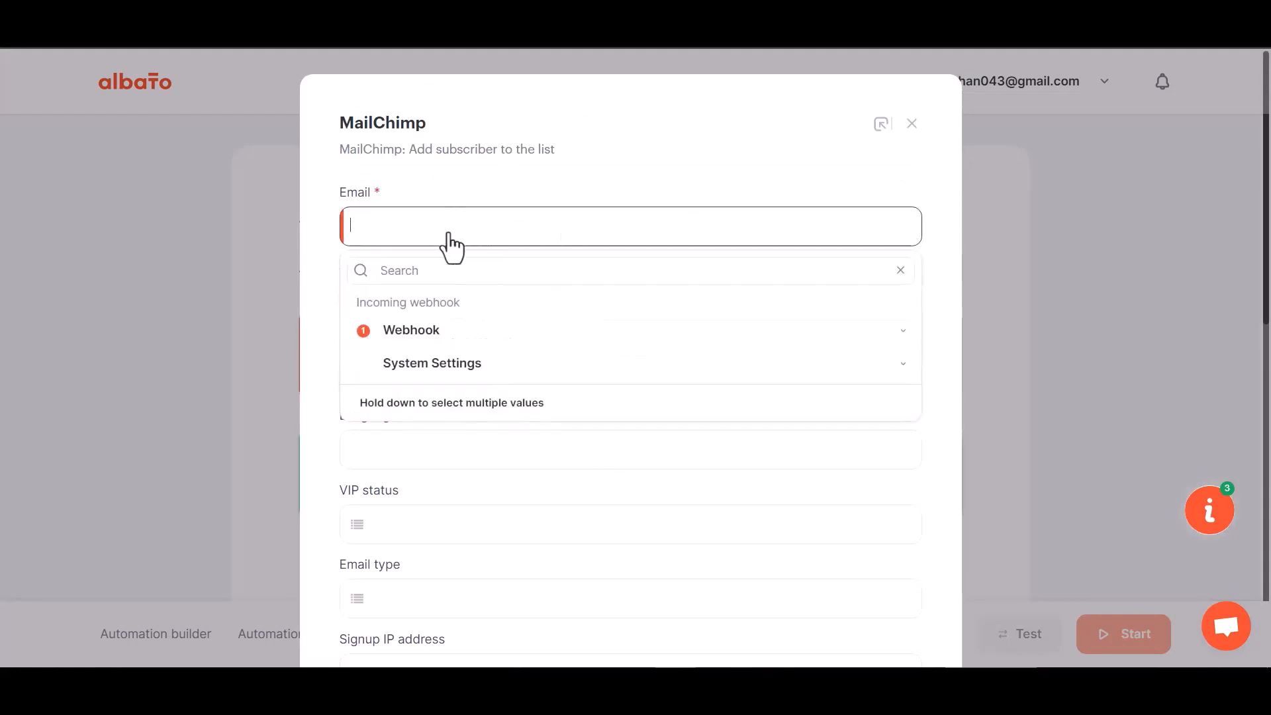
{"action": "left_click", "coordinate": [445, 334]}
{"action": "left_click", "coordinate": [415, 490]}
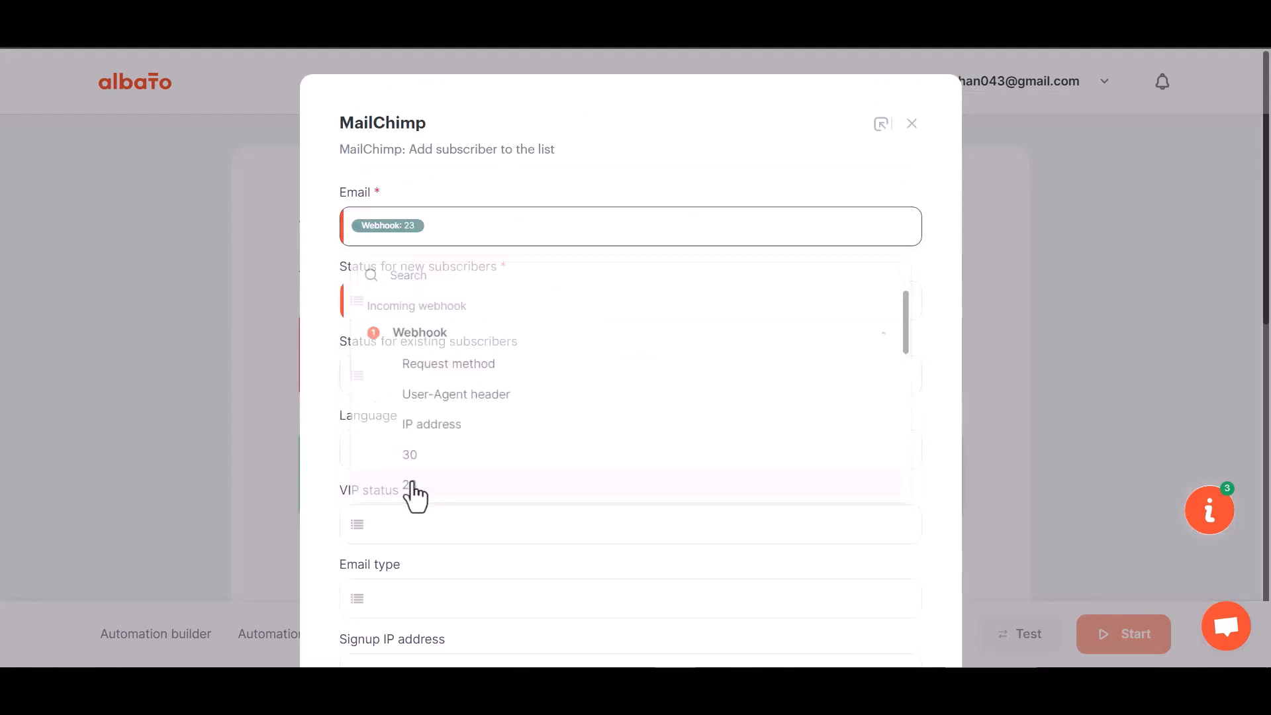
{"action": "scroll", "coordinate": [435, 418], "scroll_direction": "down", "scroll_amount": 2}
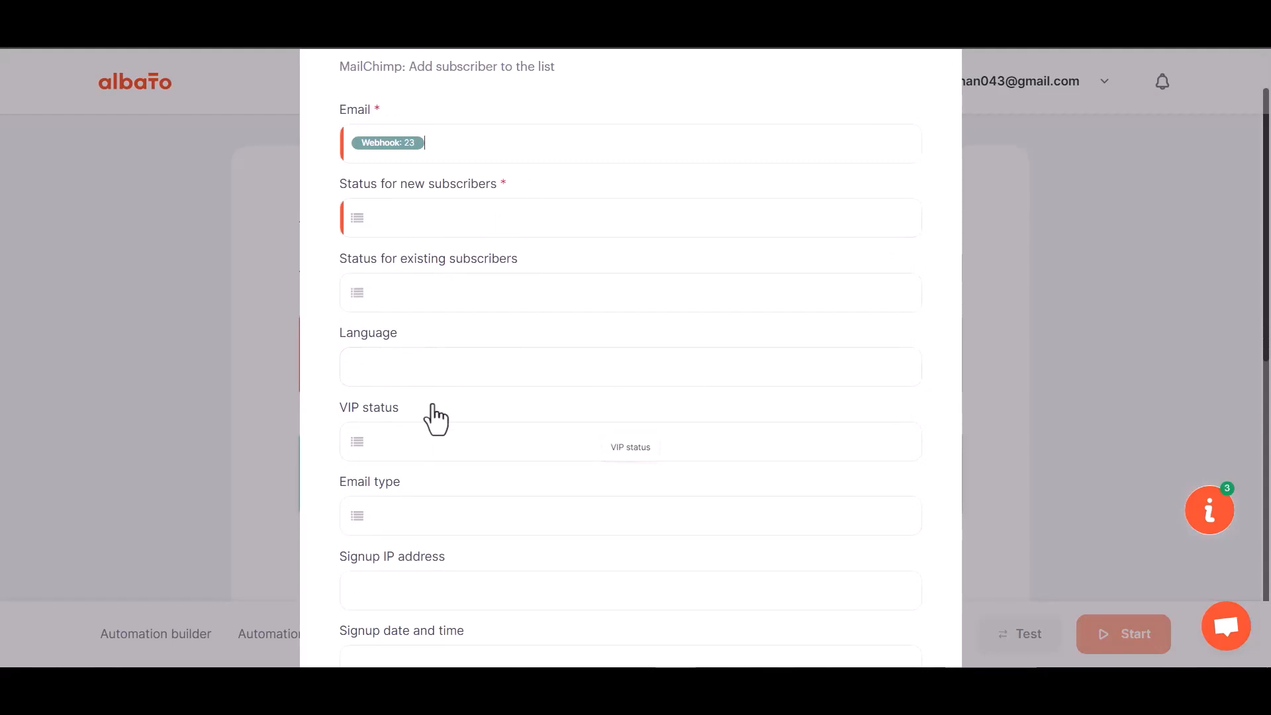
{"action": "scroll", "coordinate": [435, 418], "scroll_direction": "down", "scroll_amount": 2}
{"action": "left_click", "coordinate": [439, 136]}
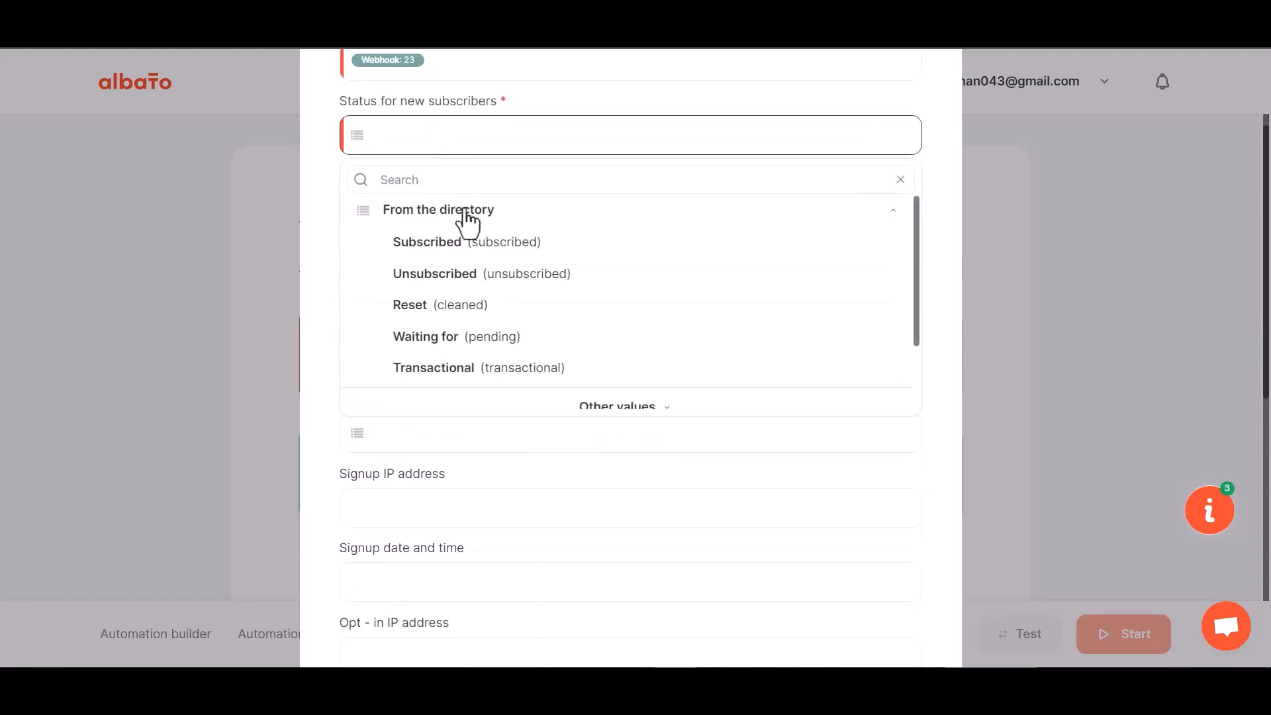
{"action": "left_click", "coordinate": [446, 252]}
Map First Name to webhook value 29 and Last Name to webhook value 30
{"action": "scroll", "coordinate": [477, 397], "scroll_direction": "down", "scroll_amount": 12}
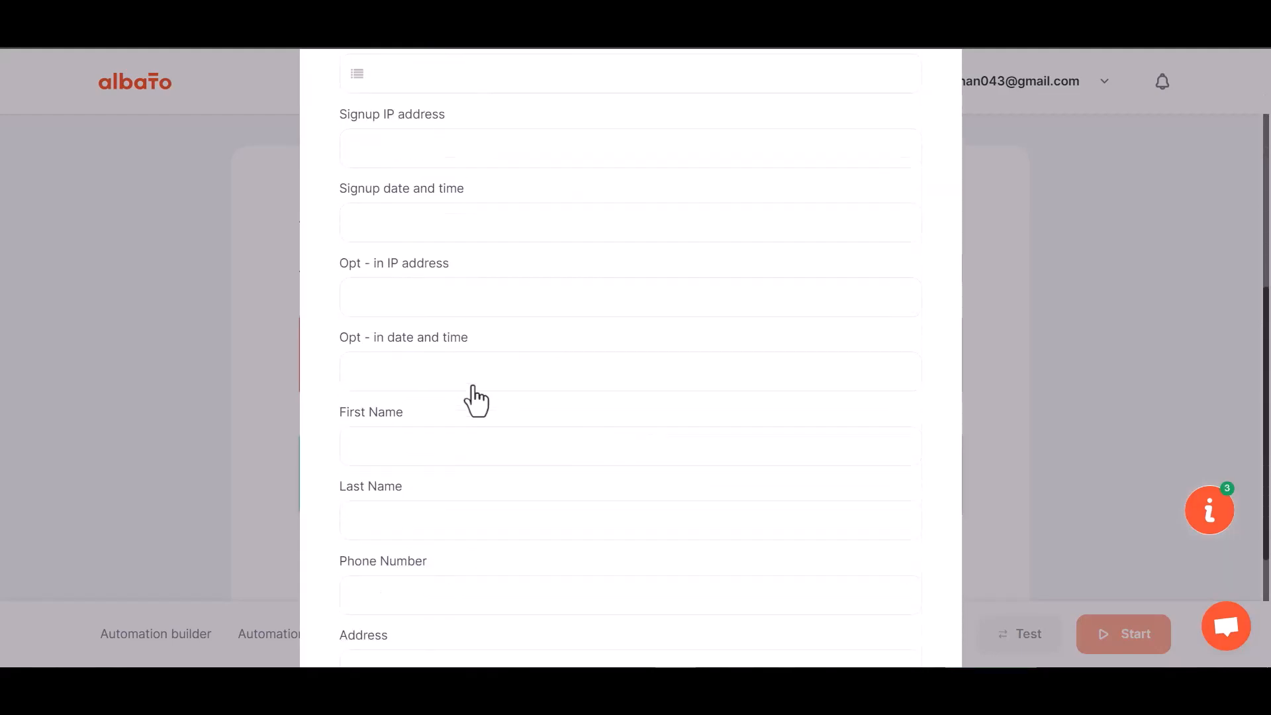
{"action": "left_click", "coordinate": [417, 306]}
{"action": "left_click", "coordinate": [426, 418]}
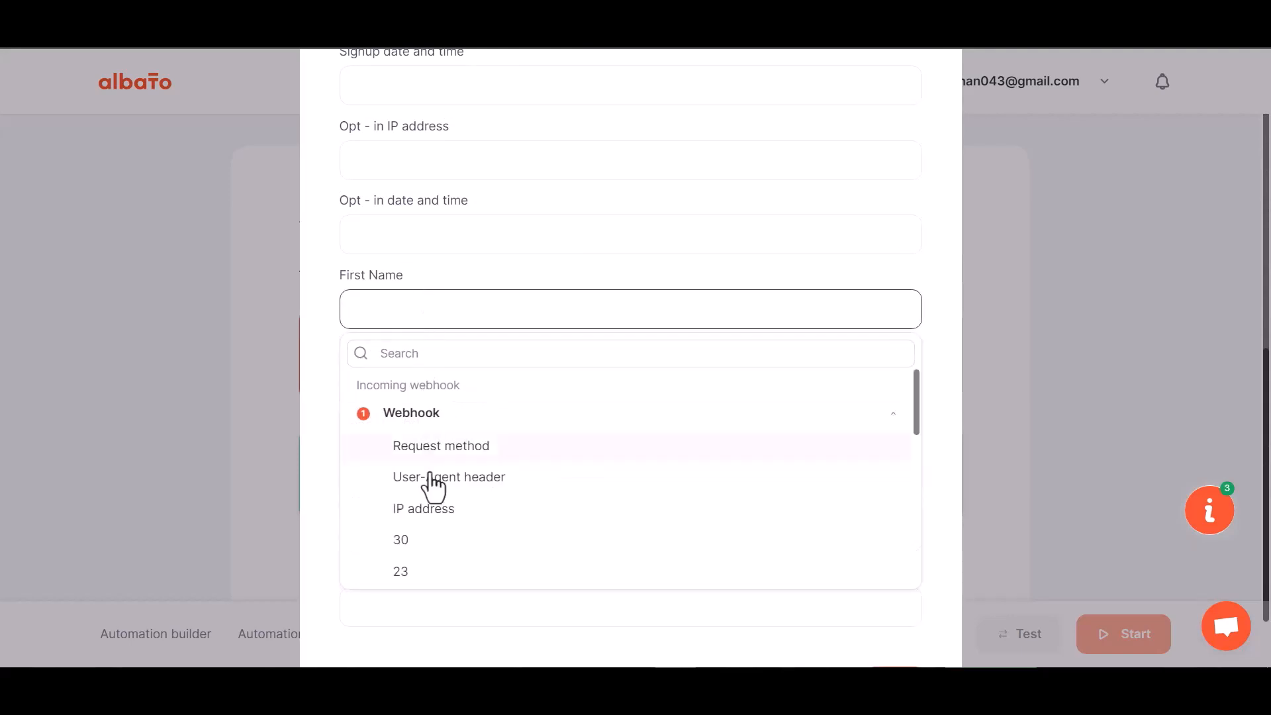
{"action": "scroll", "coordinate": [413, 582], "scroll_direction": "down", "scroll_amount": 2}
{"action": "left_click", "coordinate": [411, 553]}
{"action": "left_click", "coordinate": [417, 390]}
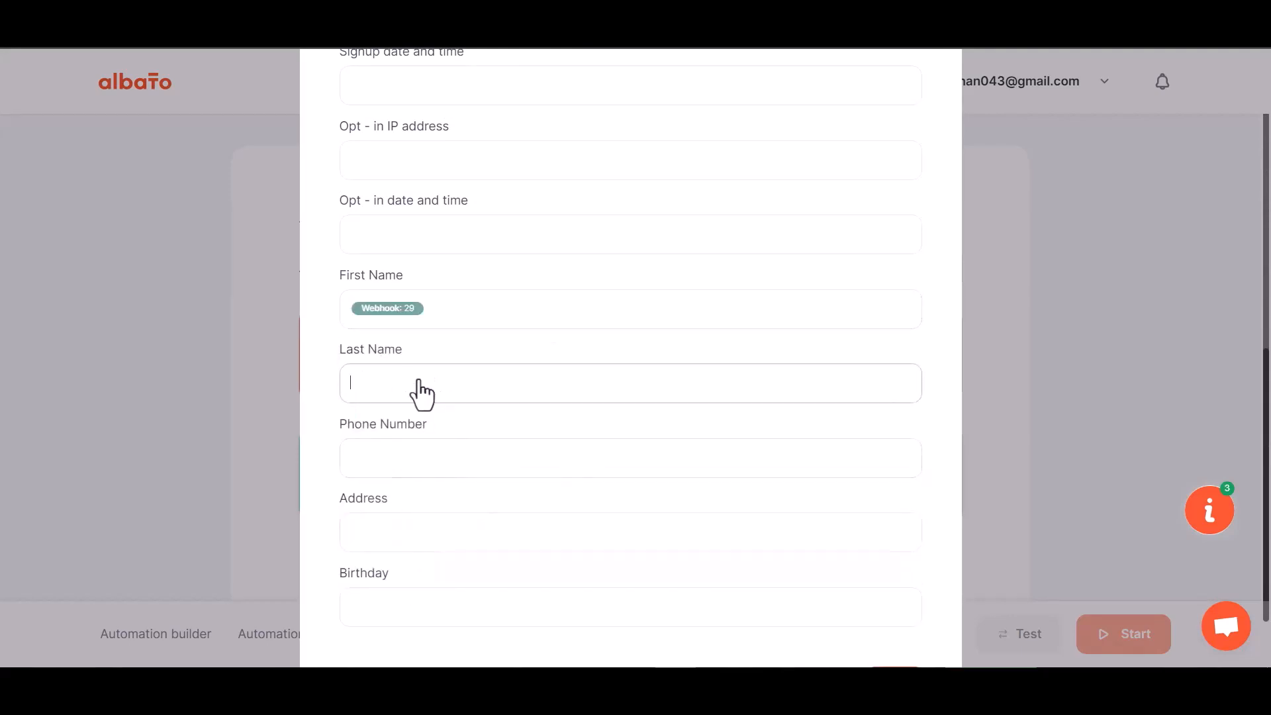
{"action": "left_click", "coordinate": [405, 490]}
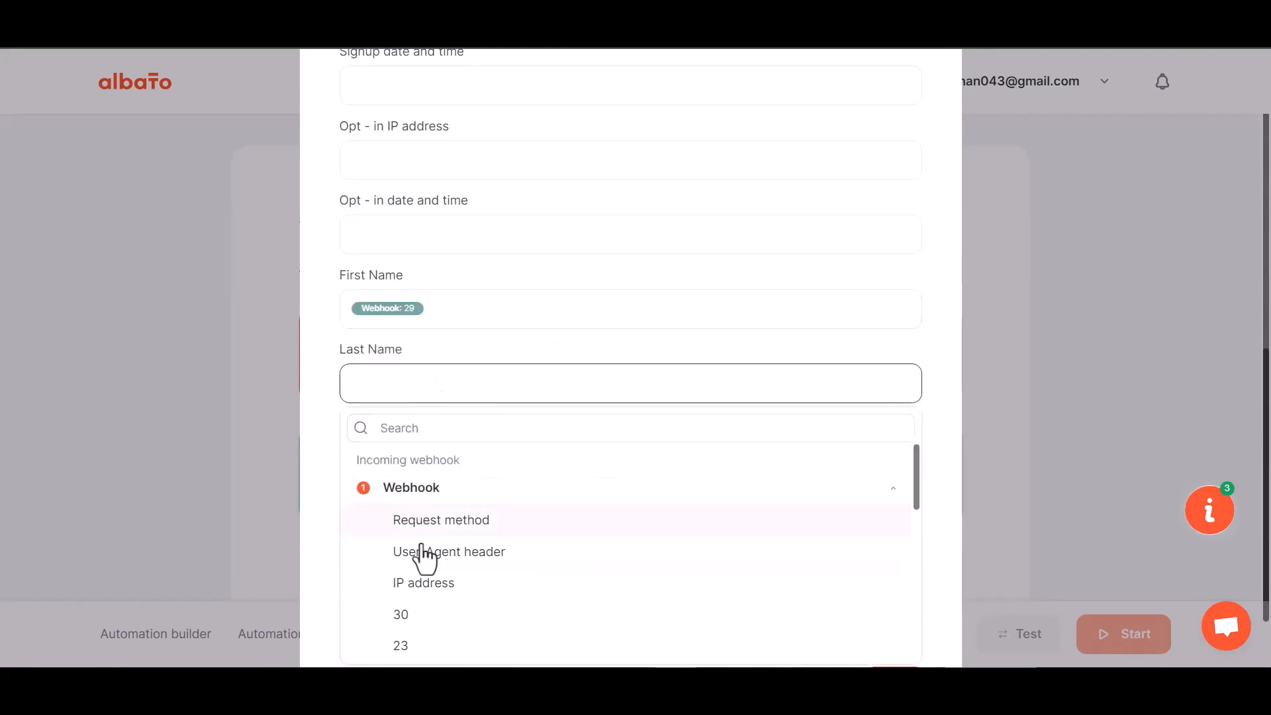
{"action": "left_click", "coordinate": [427, 613]}
Map Phone Number to webhook value 31 and save the MailChimp action
{"action": "left_click", "coordinate": [435, 381]}
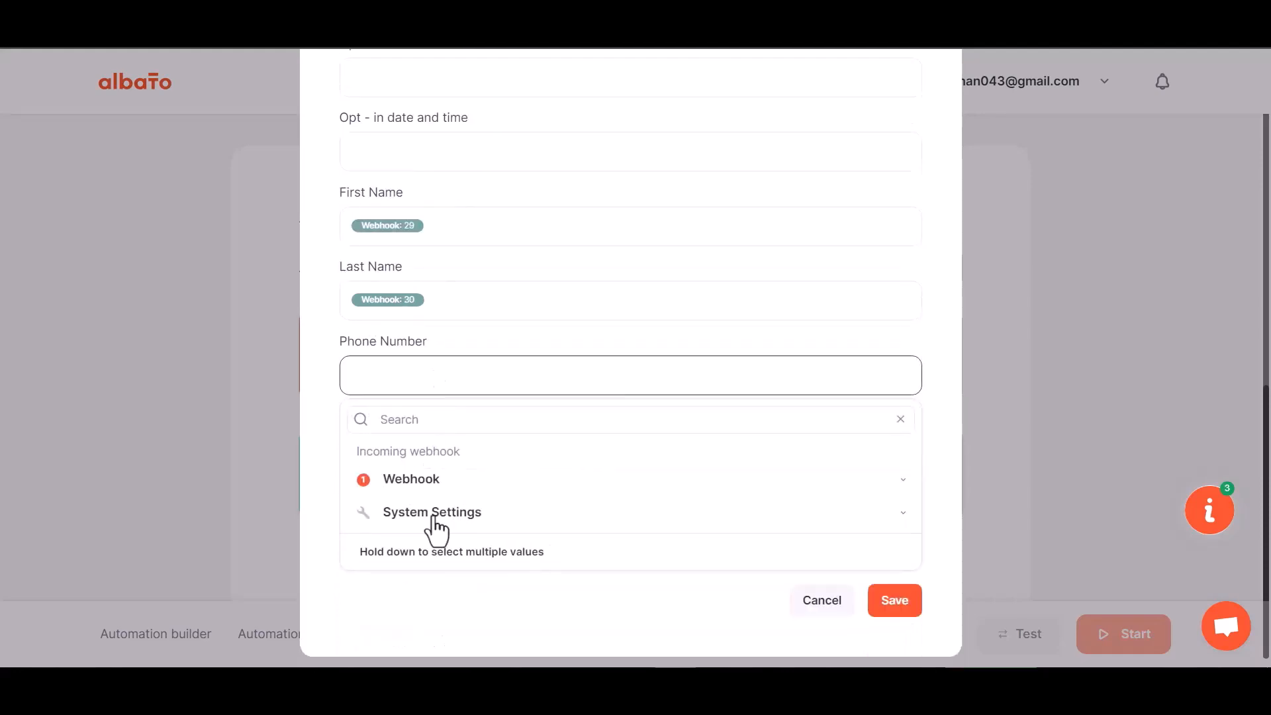
{"action": "left_click", "coordinate": [417, 482]}
{"action": "scroll", "coordinate": [433, 637], "scroll_direction": "down", "scroll_amount": 3}
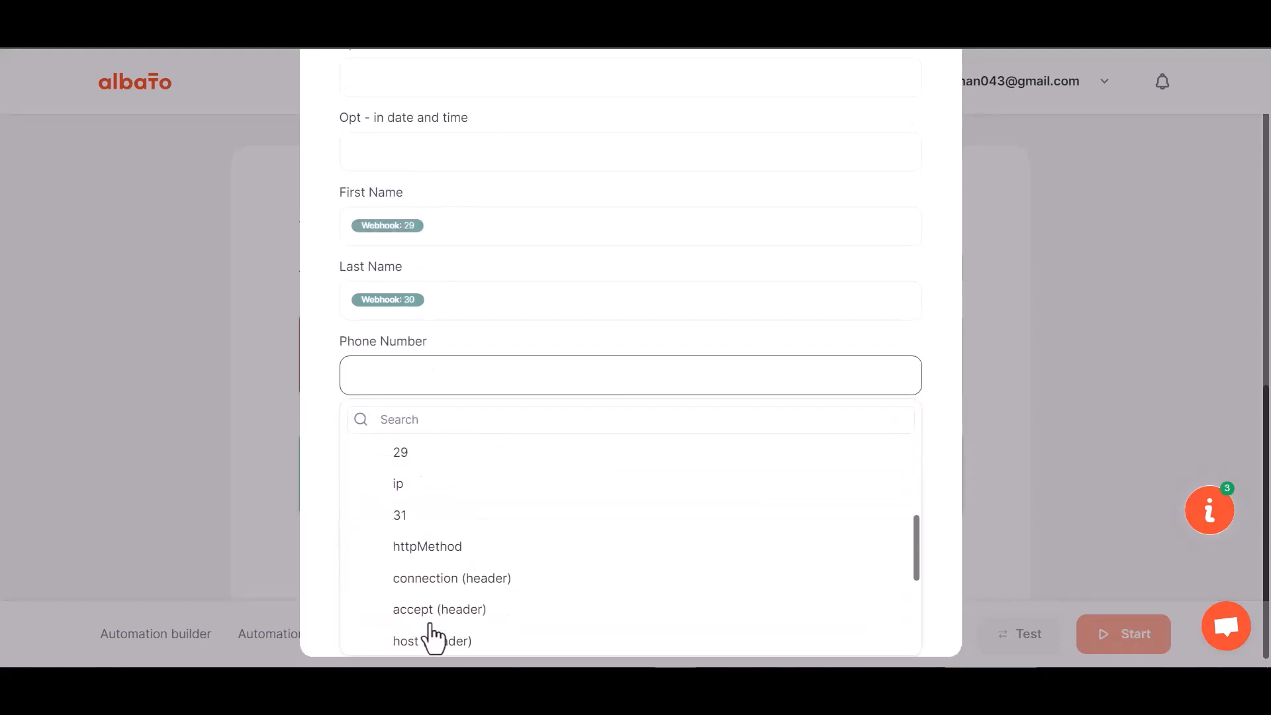
{"action": "left_click", "coordinate": [415, 513]}
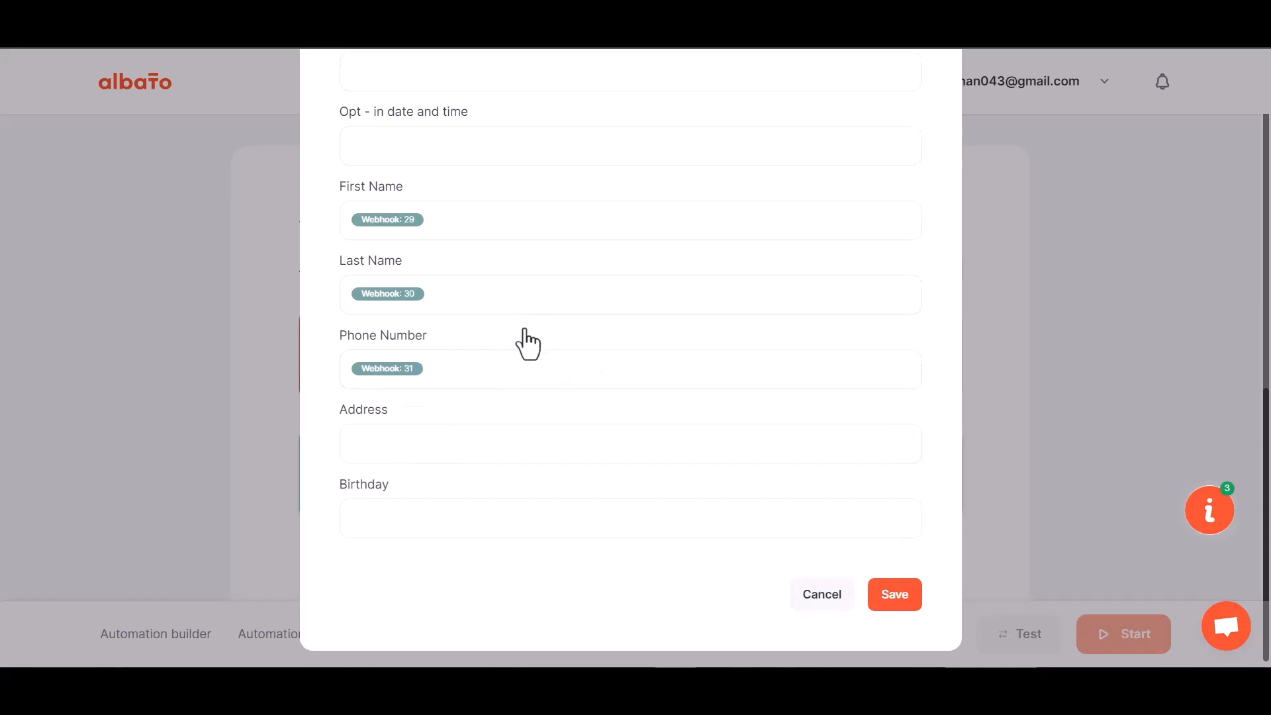
{"action": "left_click", "coordinate": [891, 589]}
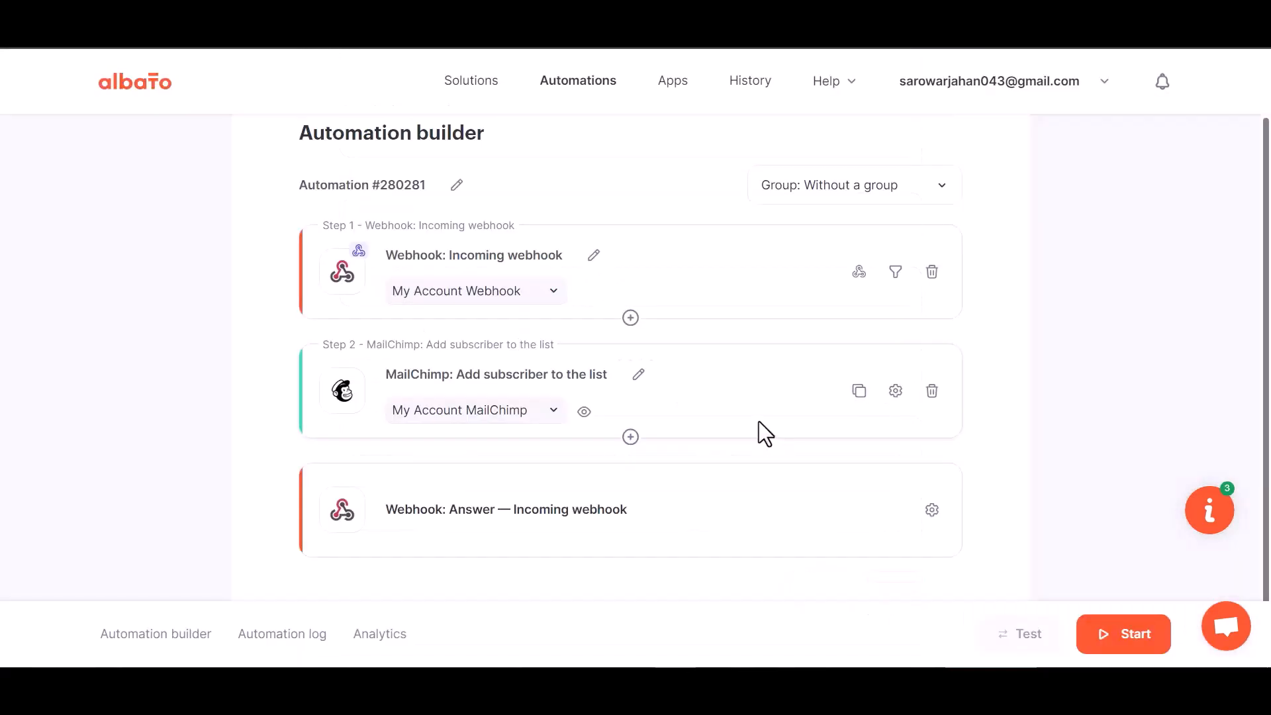
Start the Albato automation, and submit the filled-in contact form on the website as a test entry
{"action": "left_click", "coordinate": [1122, 643]}
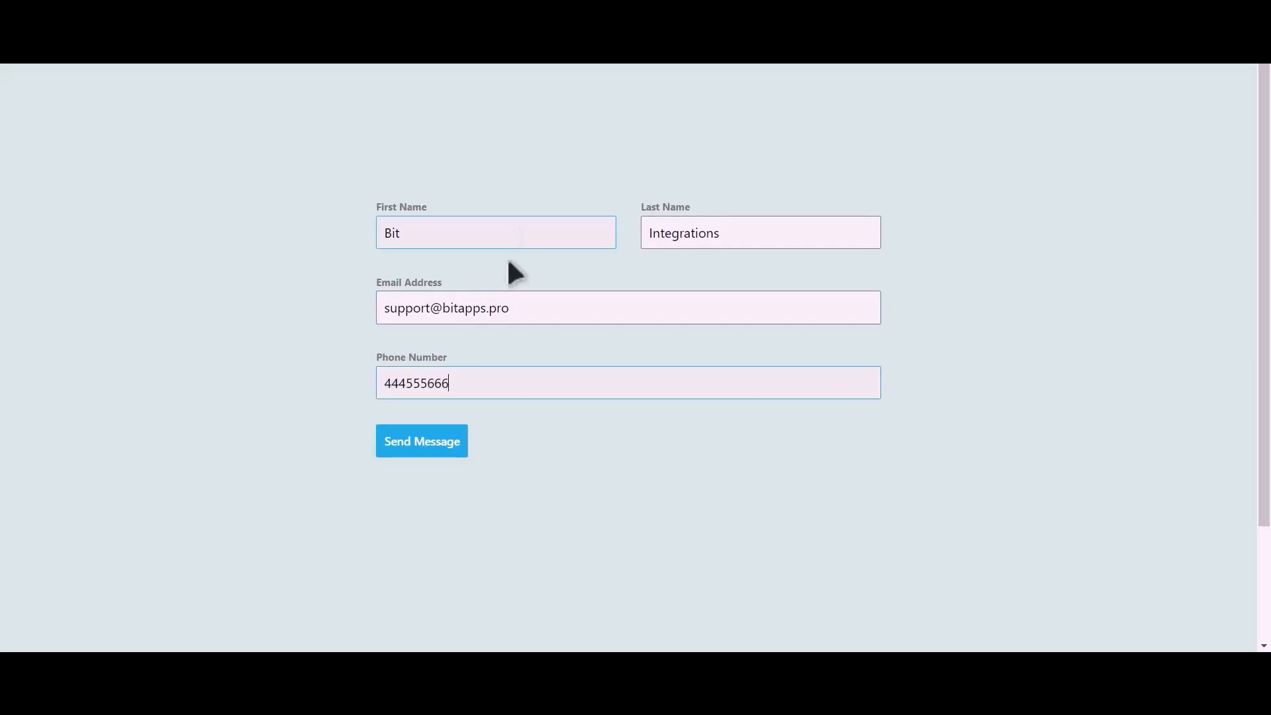
{"action": "left_click", "coordinate": [438, 458]}
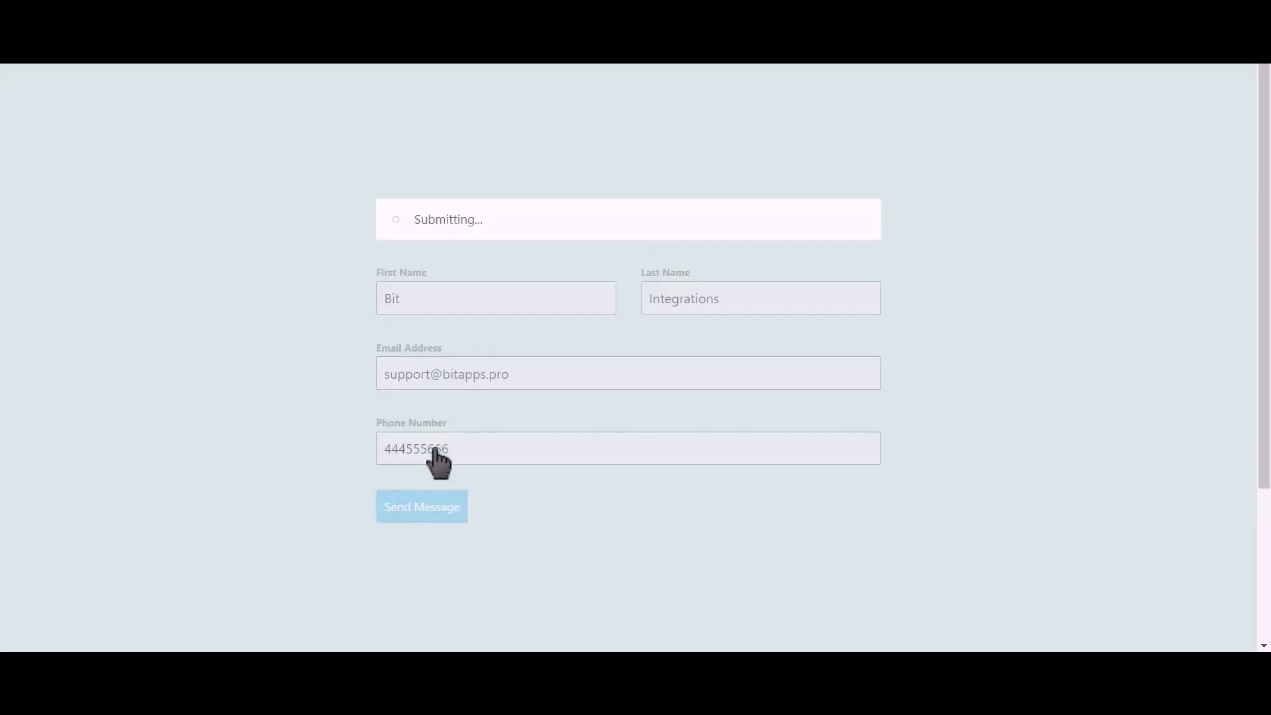